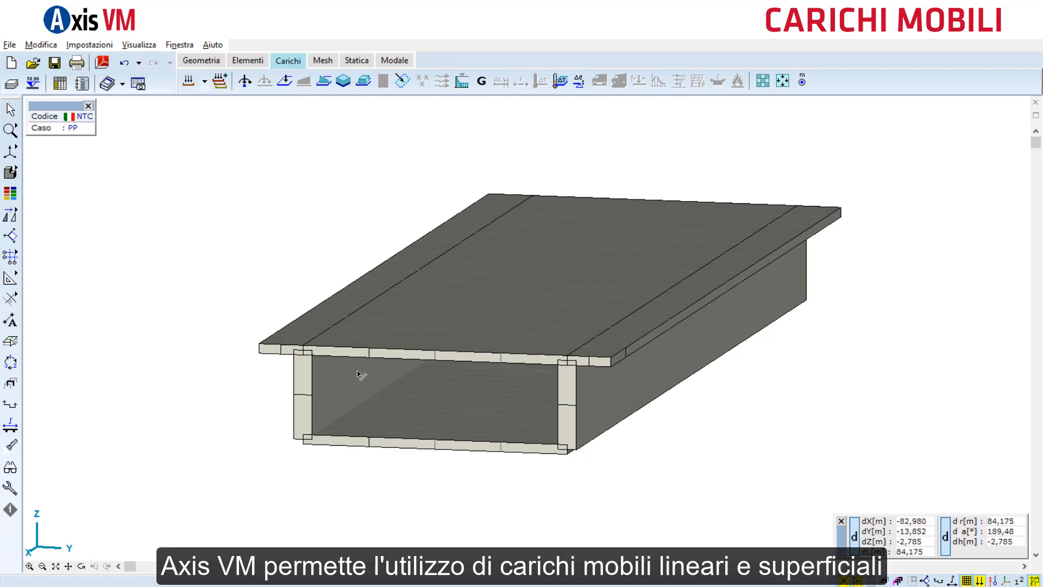
# Add a moving load case in its own load group in the load case manager and accept it
pyautogui.click(188, 83)
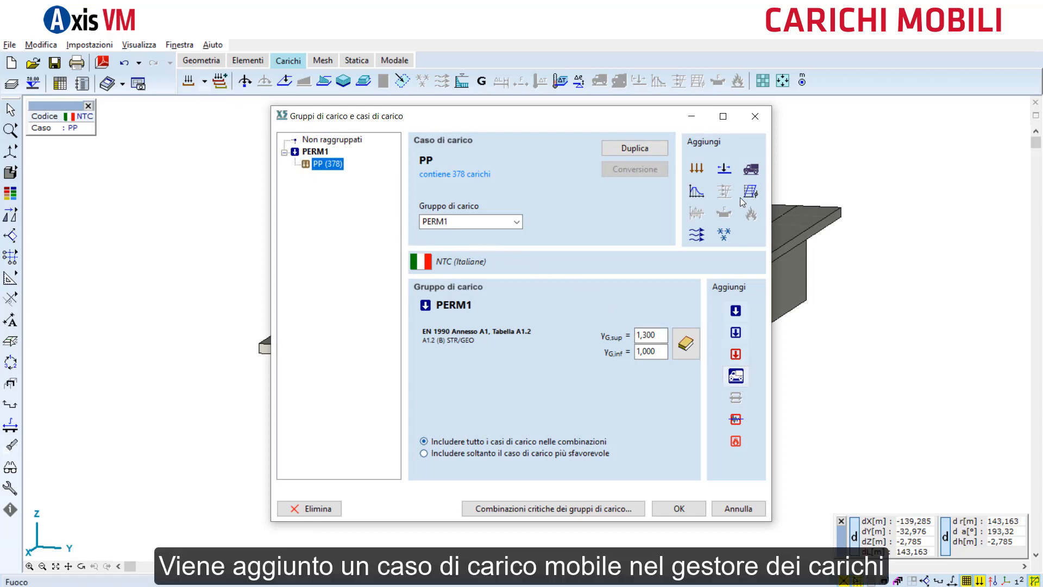
pyautogui.click(750, 169)
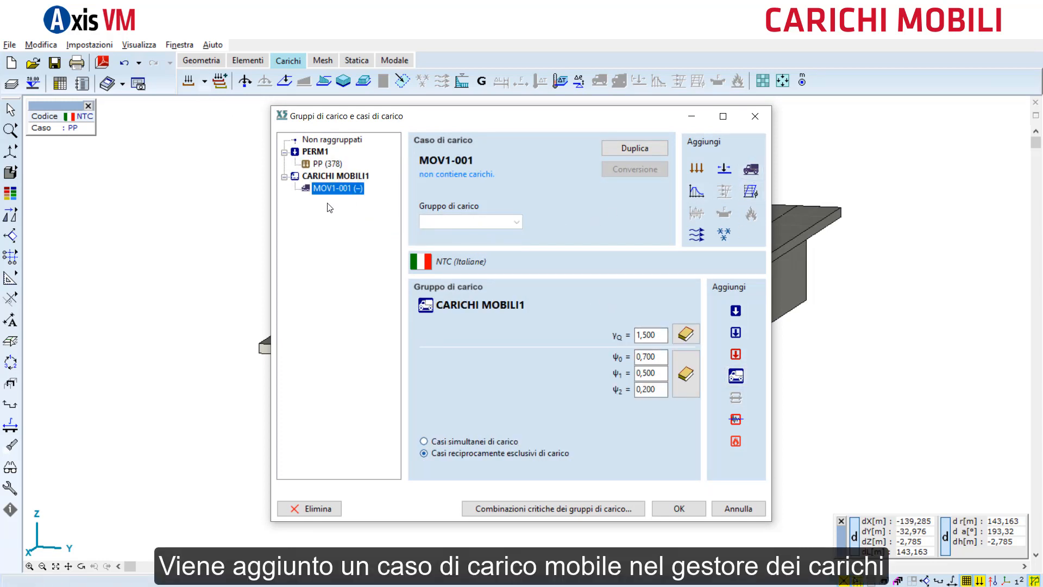
pyautogui.click(677, 509)
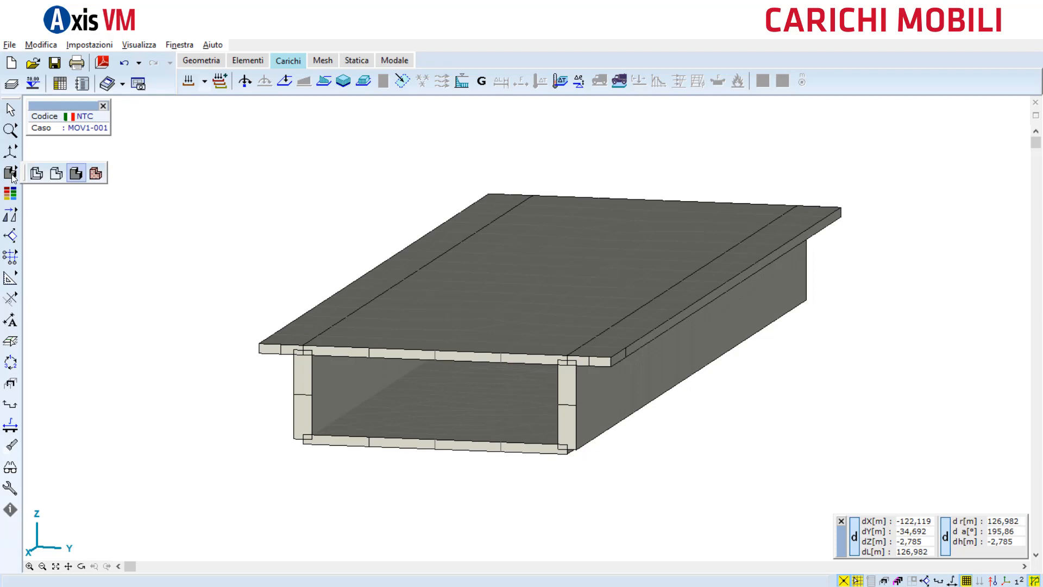
# Display the model as wireframe without the mesh and start a surface moving load in bridge mode (Modalità ponte) with N = 10 steps
pyautogui.click(35, 174)
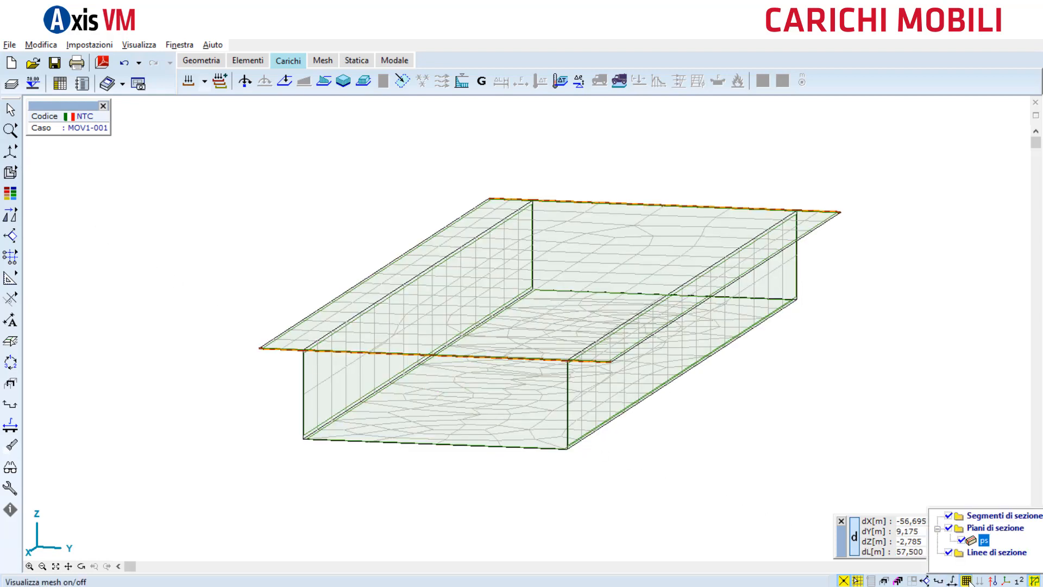
pyautogui.click(941, 577)
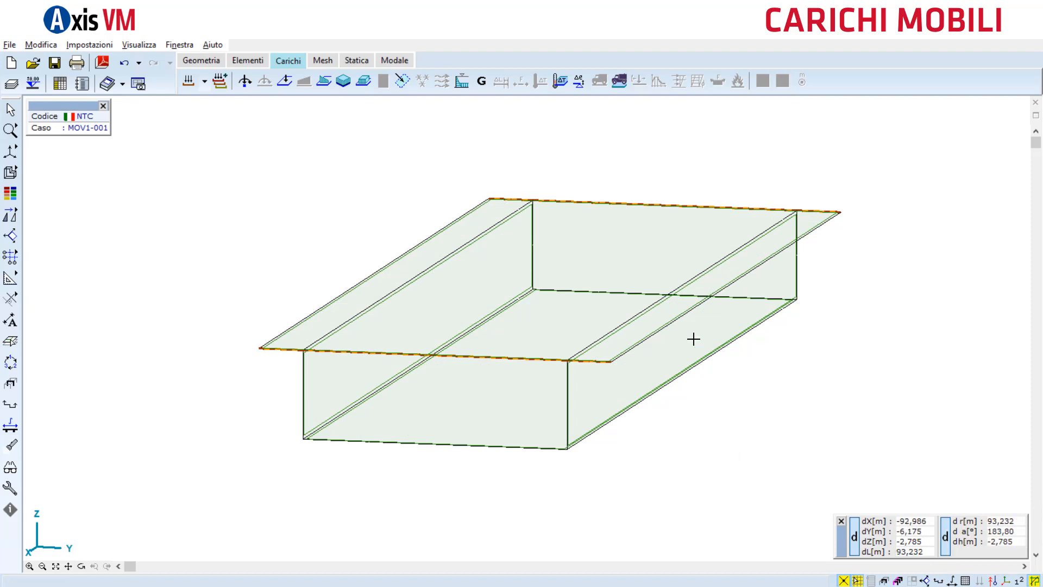
pyautogui.click(619, 81)
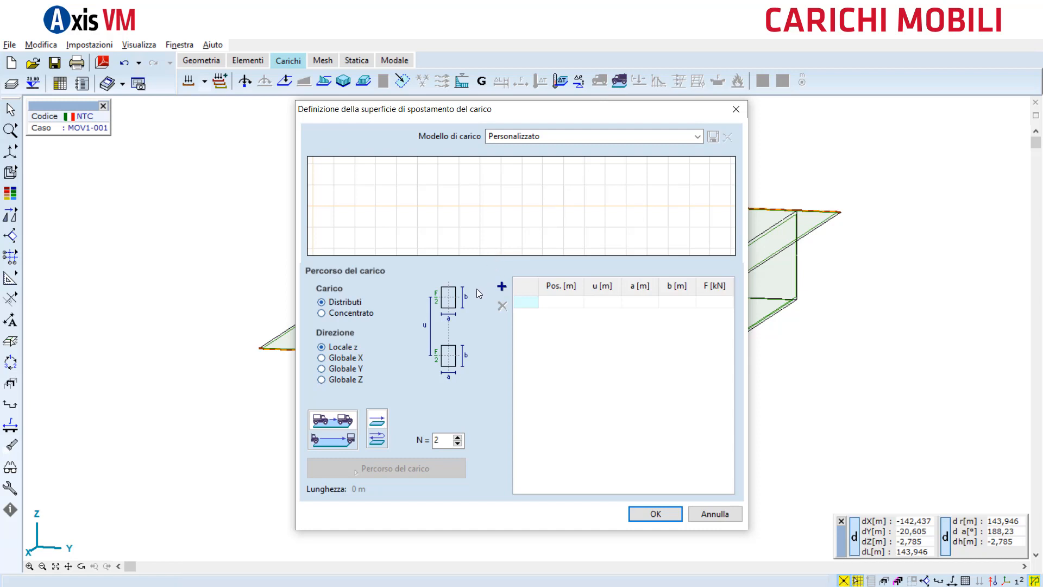
pyautogui.click(330, 442)
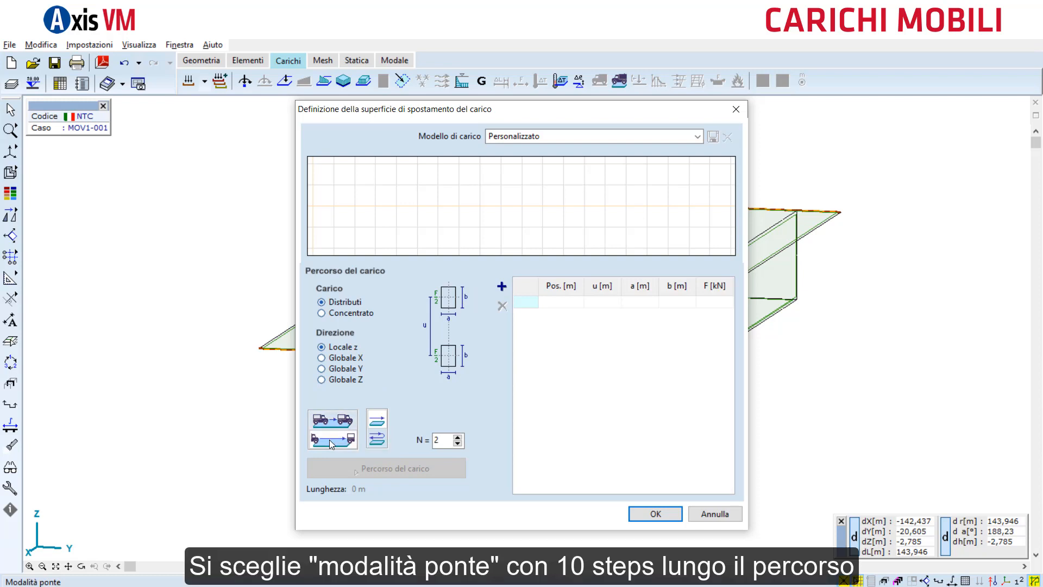
pyautogui.doubleClick(441, 438)
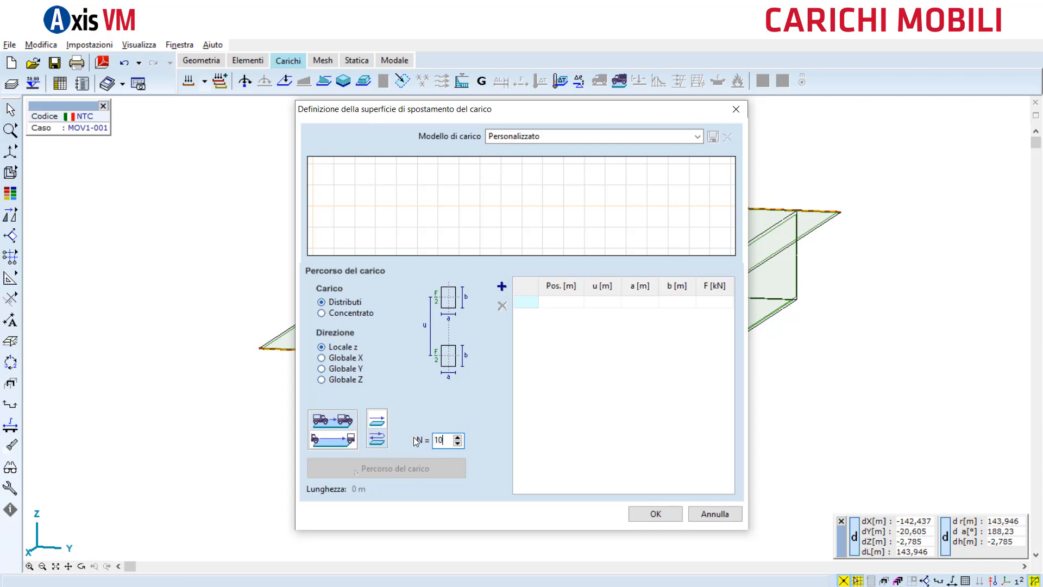
pyautogui.write('10')
# Add the first axle at position 0 with u = 2,000 m, a = b = 0,400 m and F = -150 kN
pyautogui.click(502, 286)
pyautogui.press('Tab')
pyautogui.press('Tab')
pyautogui.press('Tab')
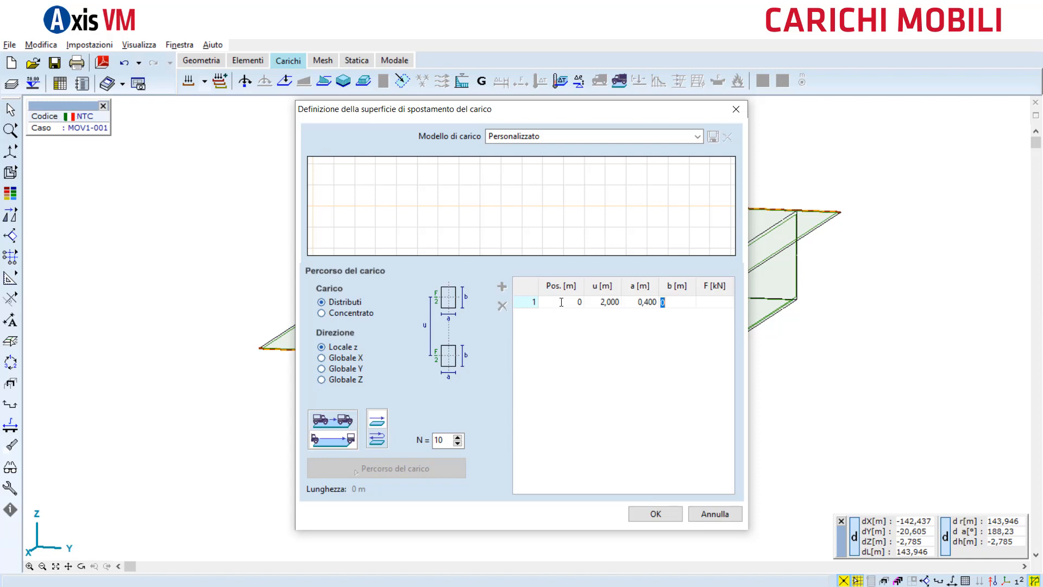
pyautogui.press('Tab')
pyautogui.write('-150')
pyautogui.press('Tab')
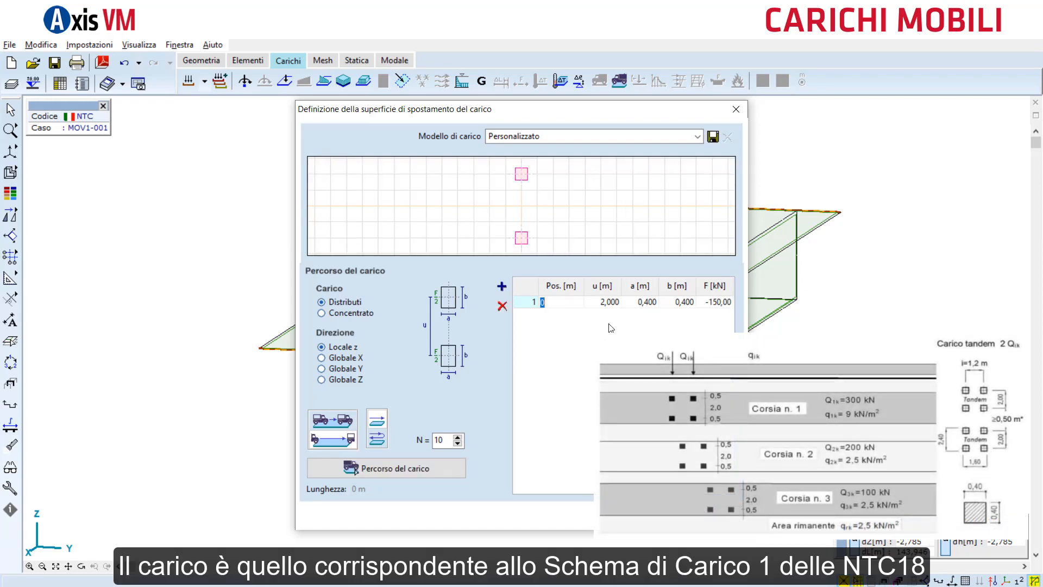
# Add a second axle at position 1,200 m with u = 2,000 m, a = b = 0,400 m and F = -150 kN
pyautogui.click(501, 287)
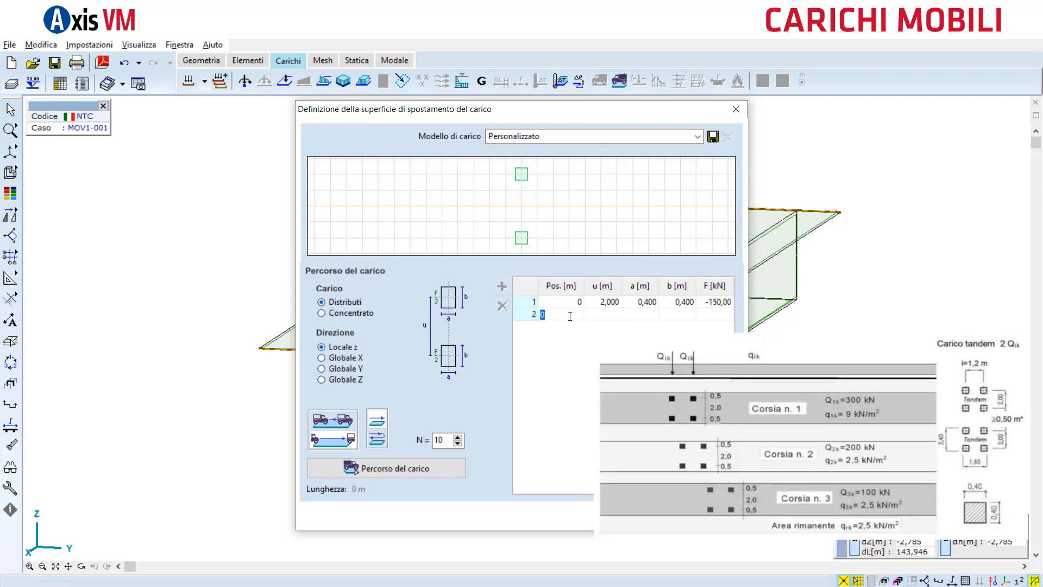
pyautogui.press('Tab')
pyautogui.press('Tab')
pyautogui.press('Tab')
pyautogui.press('Tab')
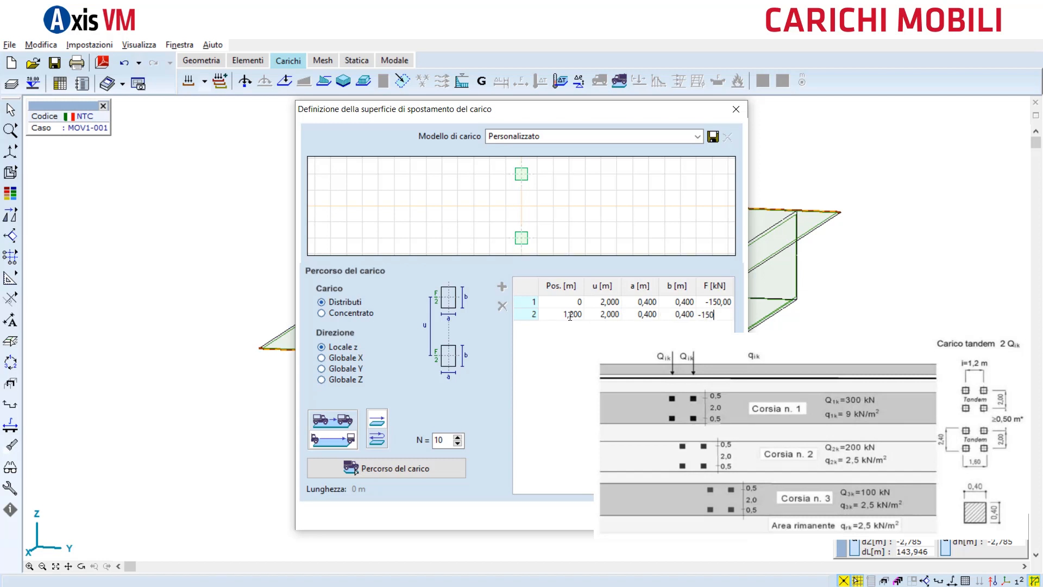
pyautogui.write('-150')
pyautogui.press('Tab')
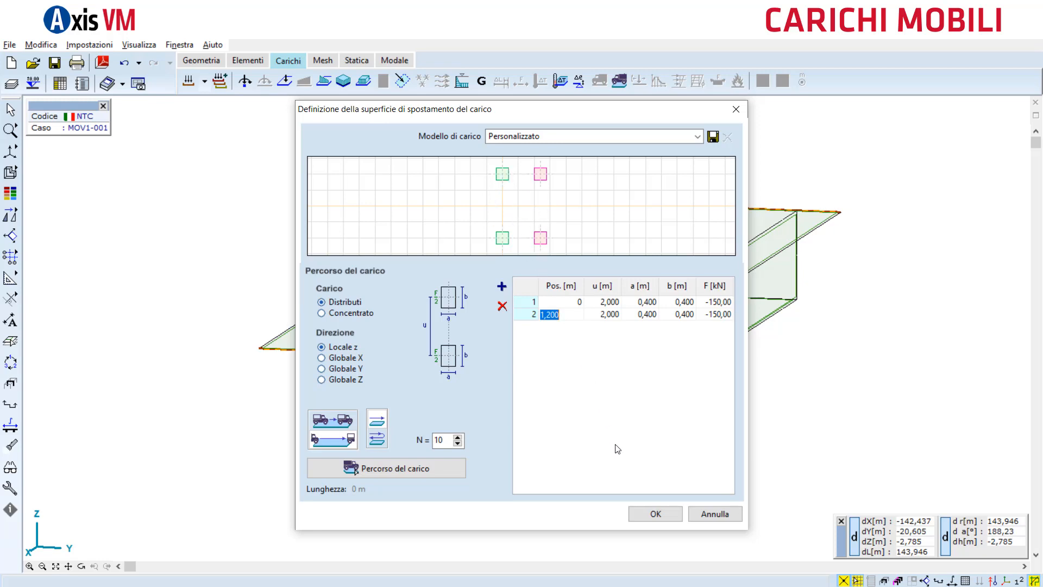
# Define the load path along the deck's central axis, starting 5,6 m in Y from the front corner and ending mid-way on the far edge
pyautogui.click(416, 468)
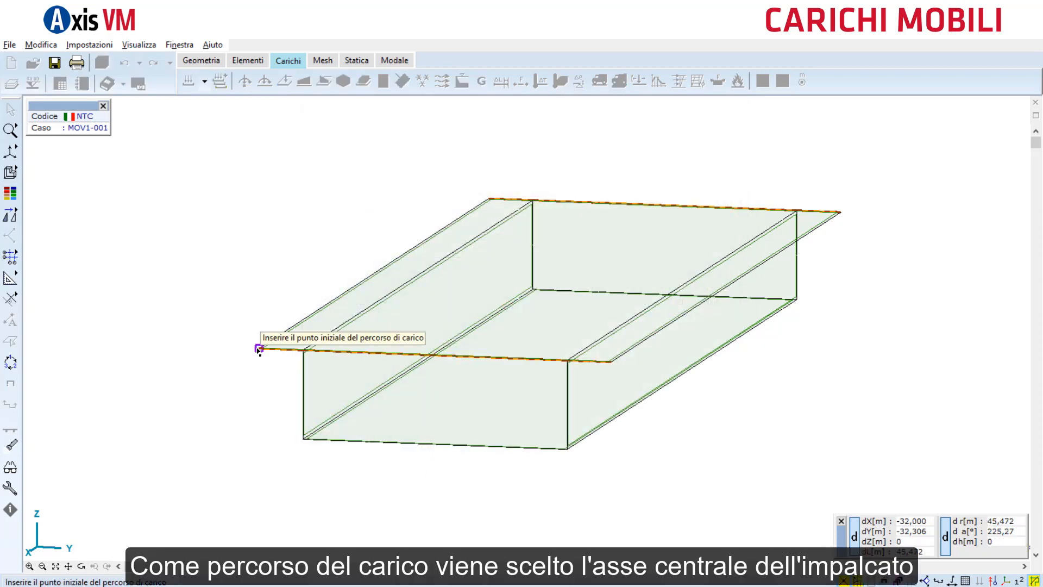
pyautogui.press('Insert')
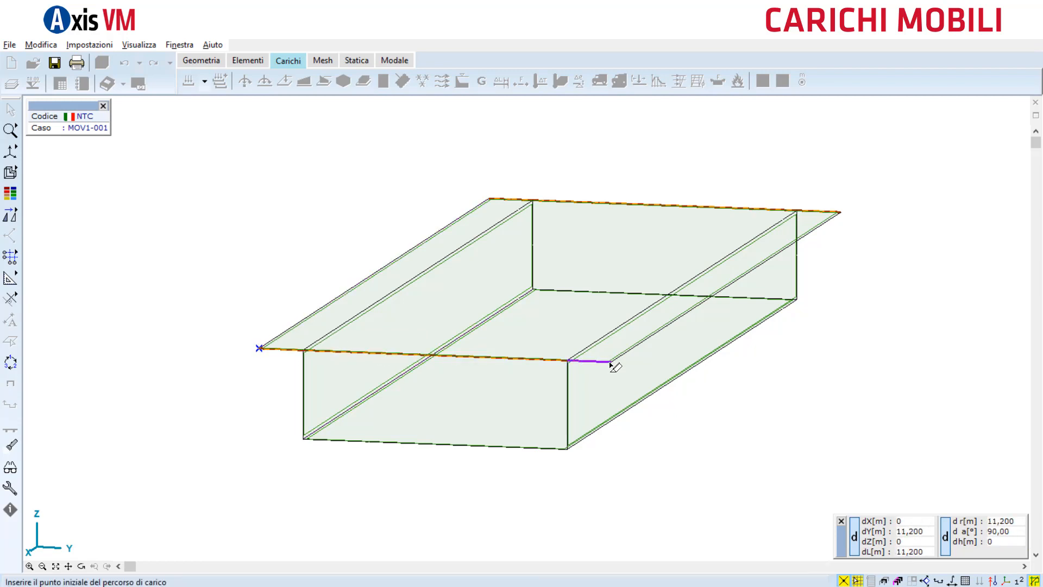
pyautogui.write('y5,')
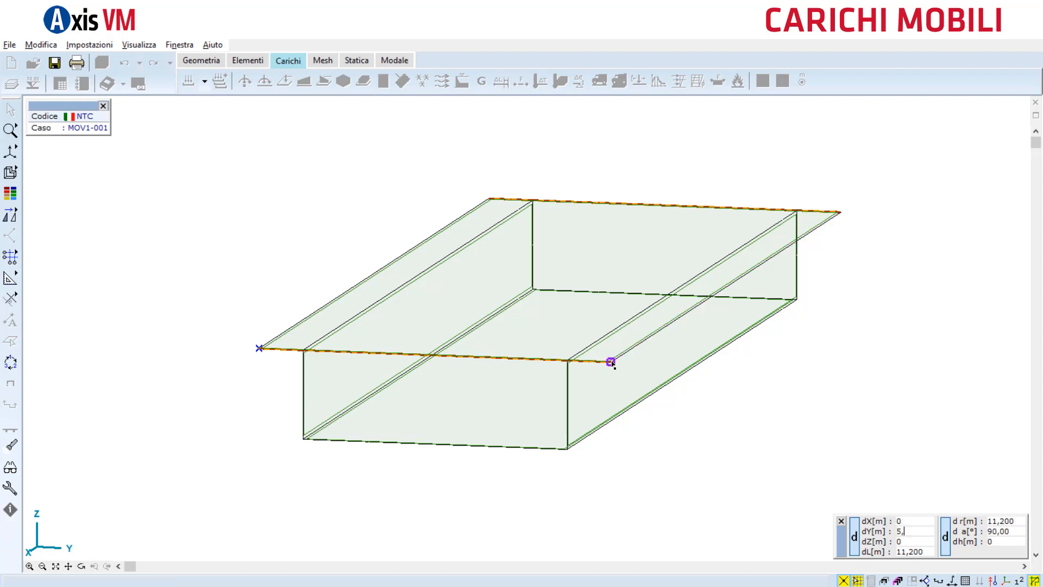
pyautogui.write('6')
pyautogui.press('Return')
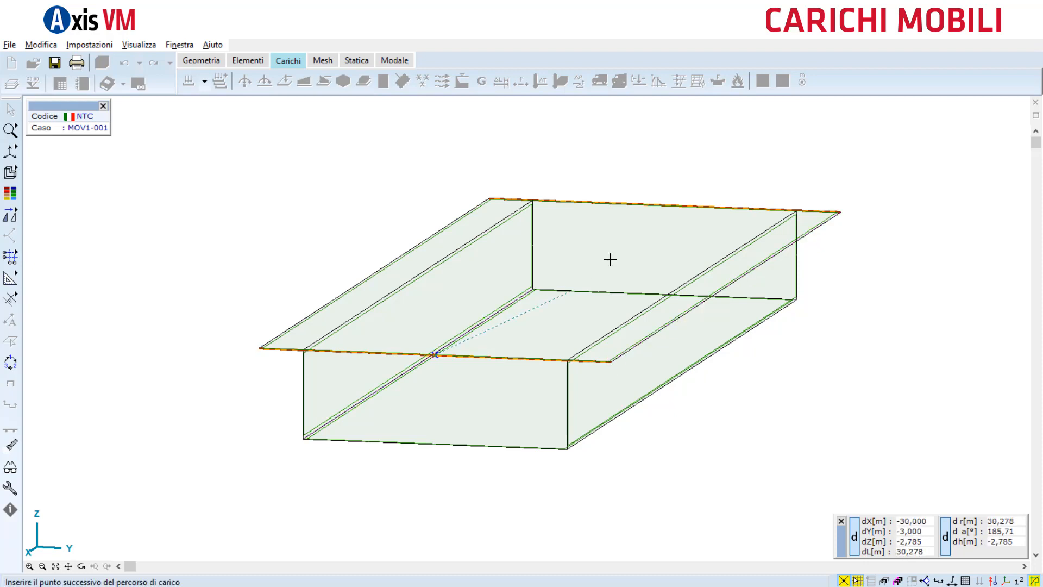
pyautogui.click(665, 205)
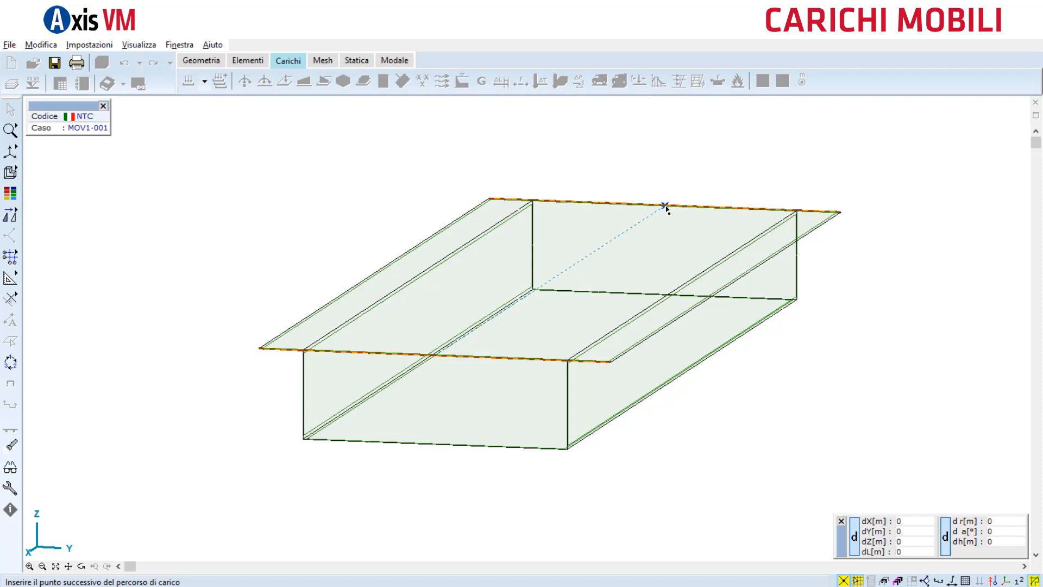
pyautogui.press('Escape')
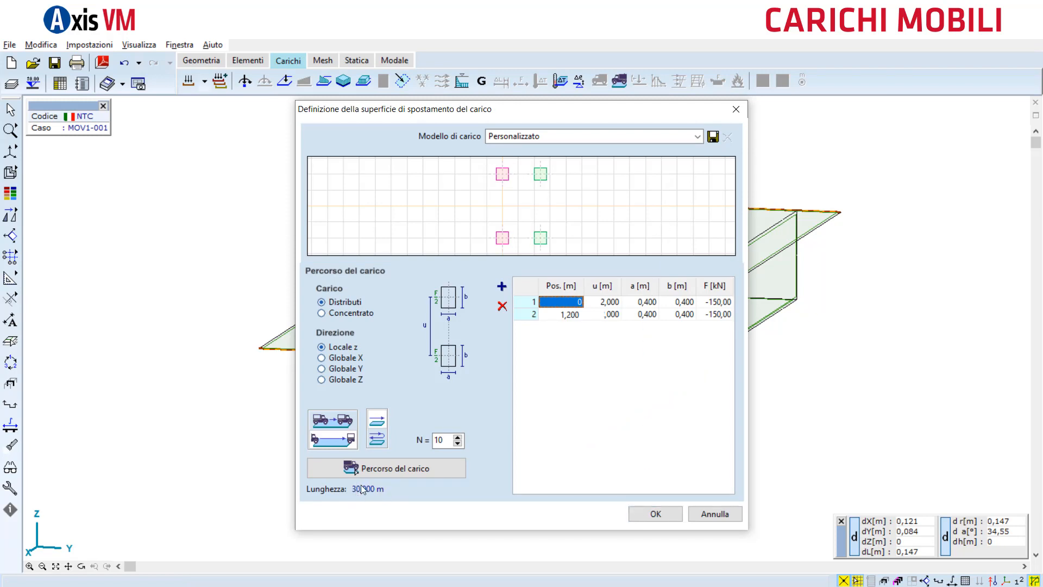
pyautogui.click(656, 514)
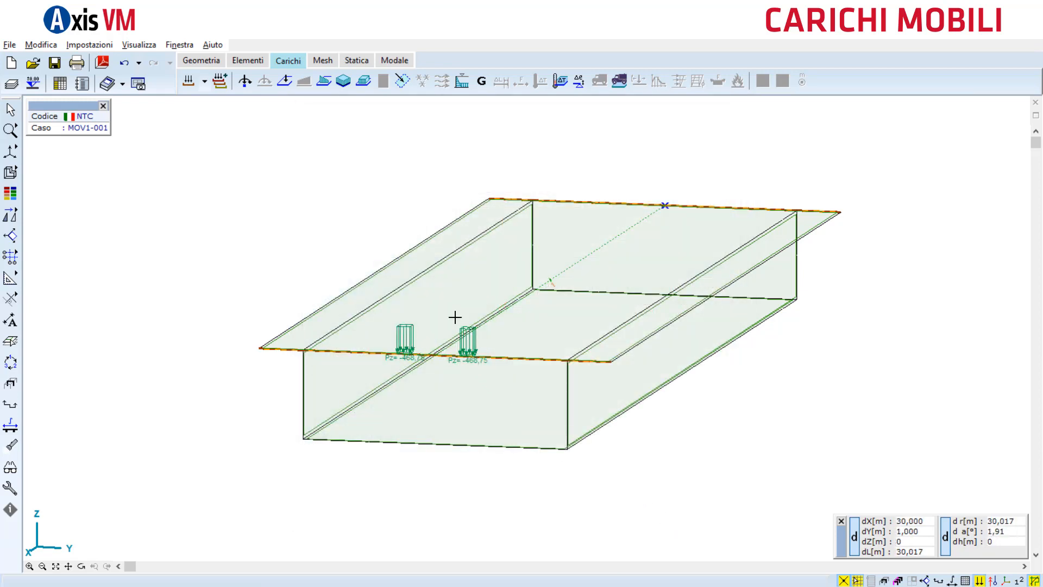
# Examine the load configuration on the deck for each moving load step from MOV1-001 to MOV1-010
pyautogui.click(204, 80)
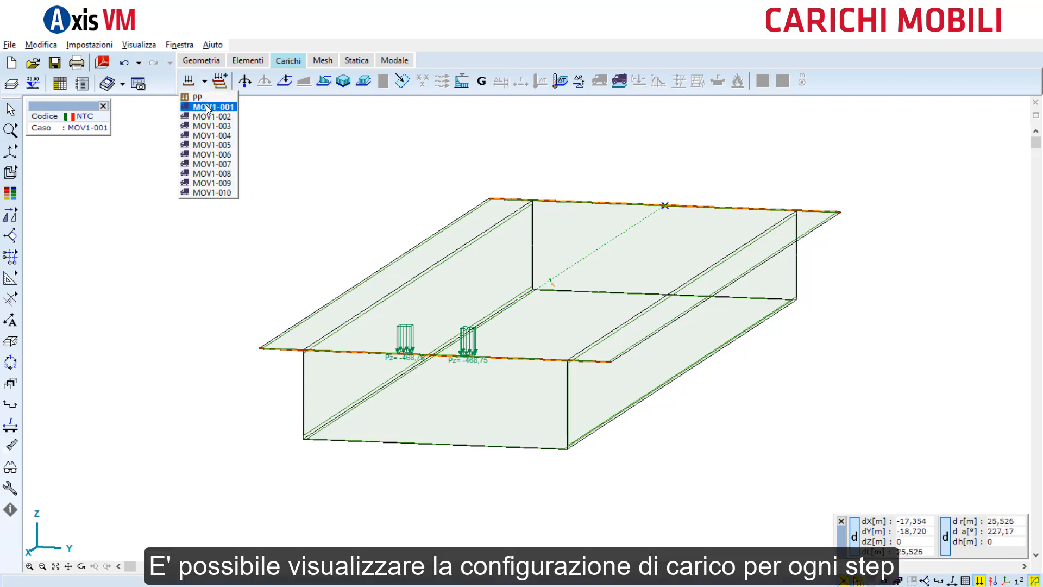
pyautogui.press('Down')
pyautogui.press('Down')
pyautogui.press('Down')
pyautogui.press('Down')
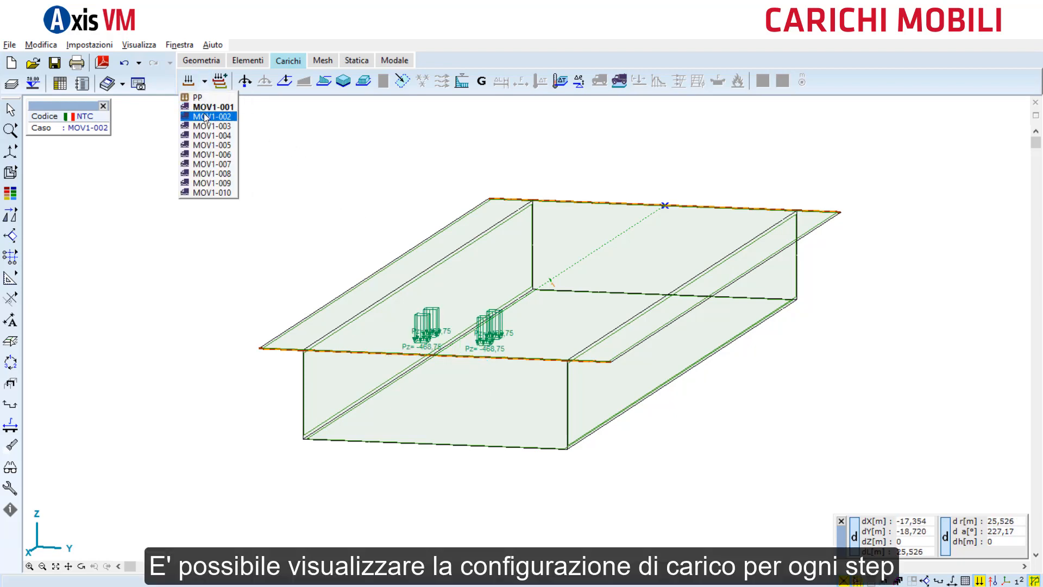
pyautogui.press('Down')
pyautogui.press('Down')
pyautogui.press('Down')
pyautogui.press('Down')
pyautogui.press('Down')
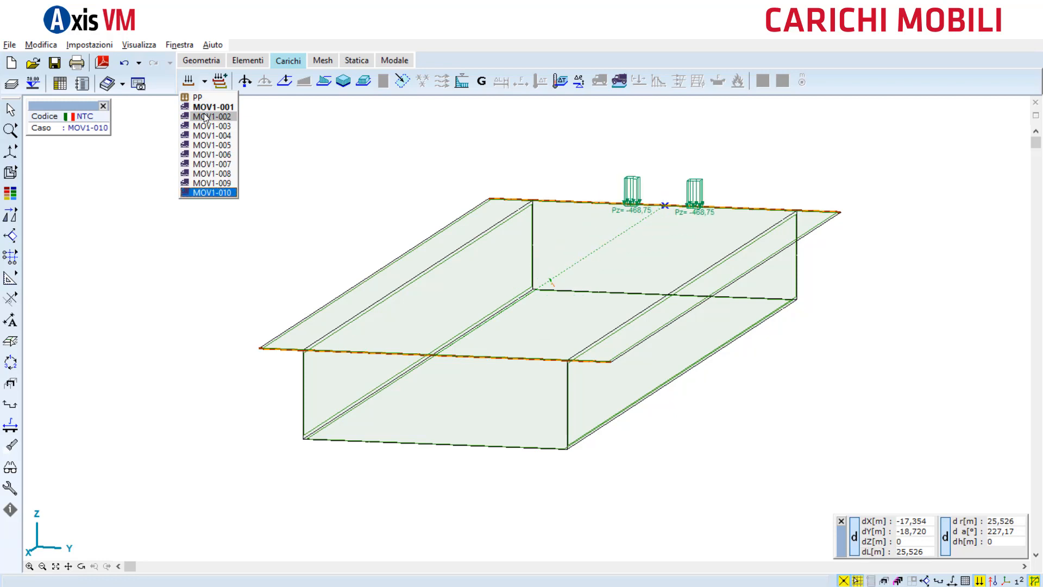
pyautogui.click(201, 275)
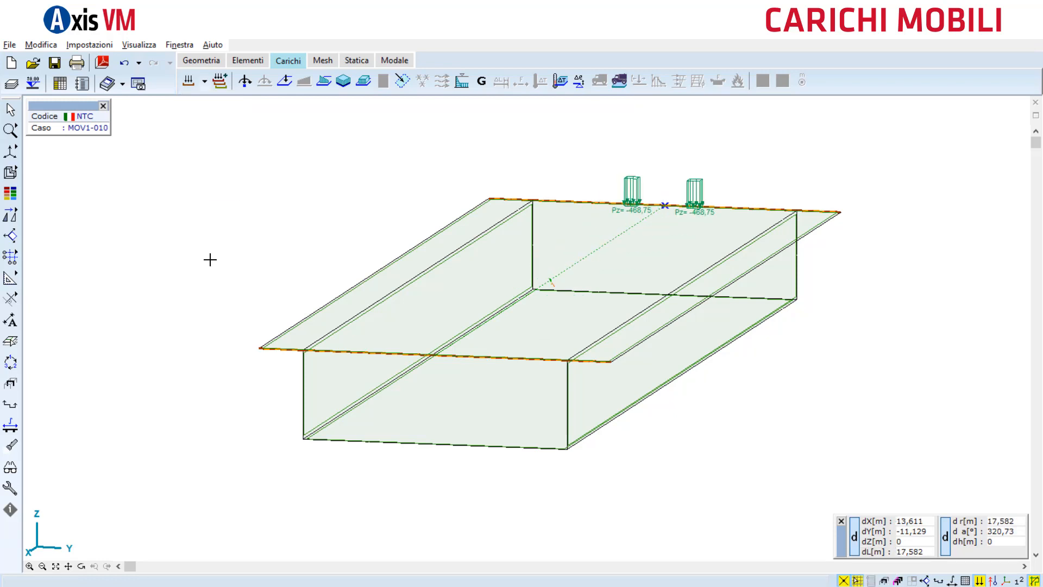
# Open the linear static results and set the eZ displacement display mode to Diagramma
pyautogui.click(364, 60)
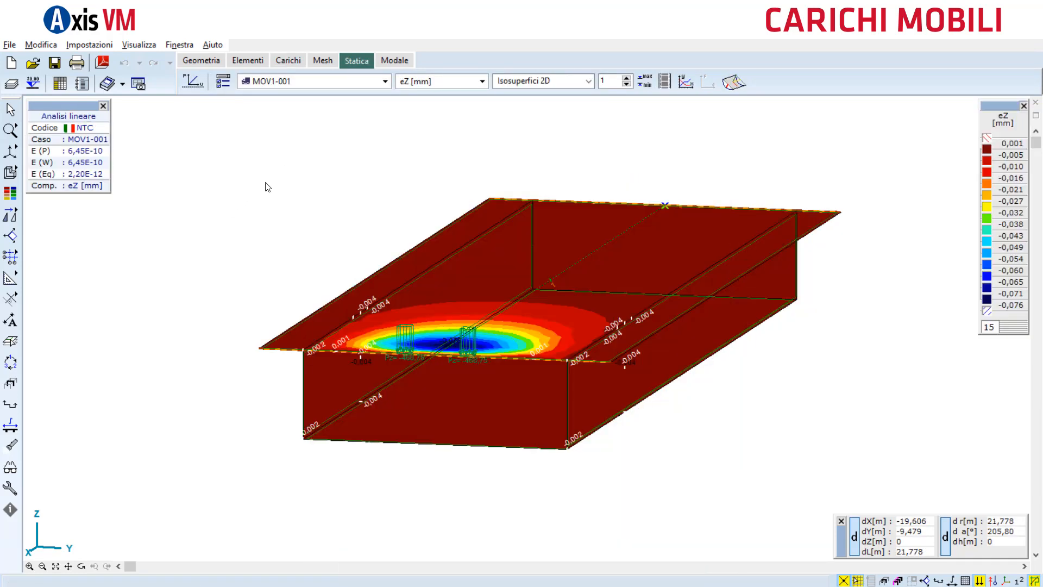
pyautogui.click(543, 81)
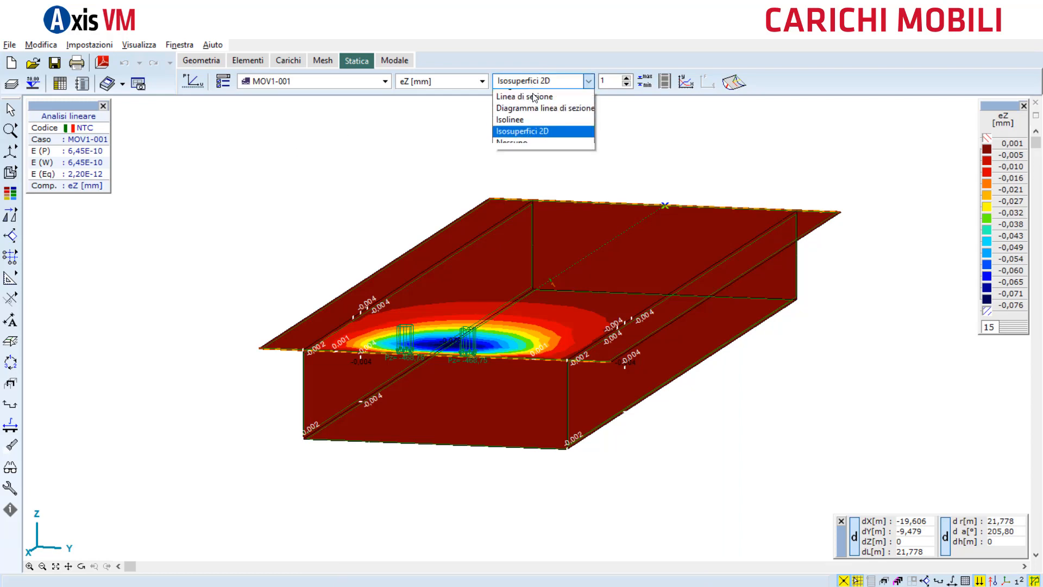
pyautogui.click(530, 94)
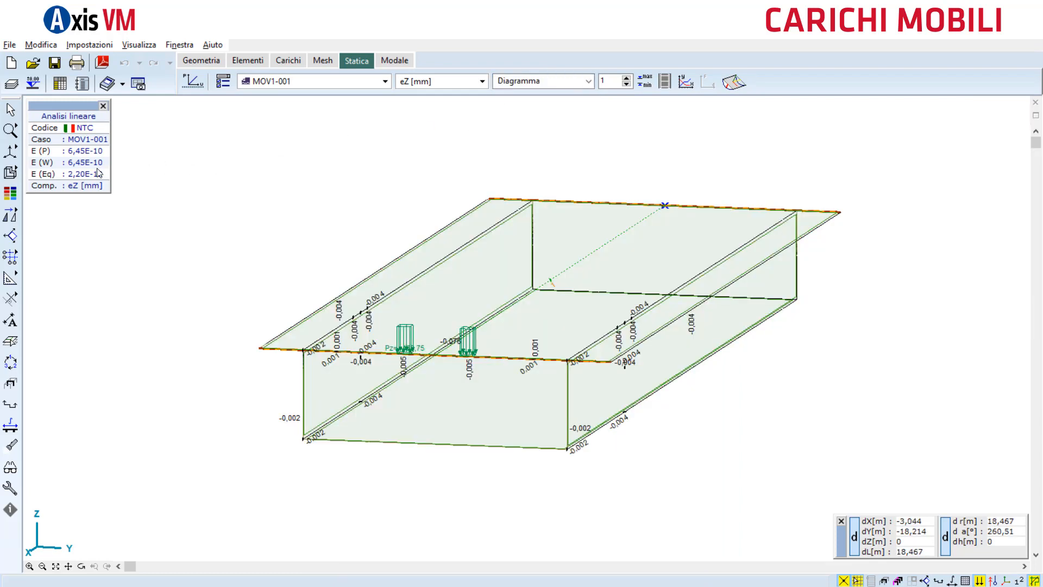
# Switch the model to the solid rendered view and set the results to show the deformed shape (Deformata)
pyautogui.click(10, 172)
pyautogui.click(77, 173)
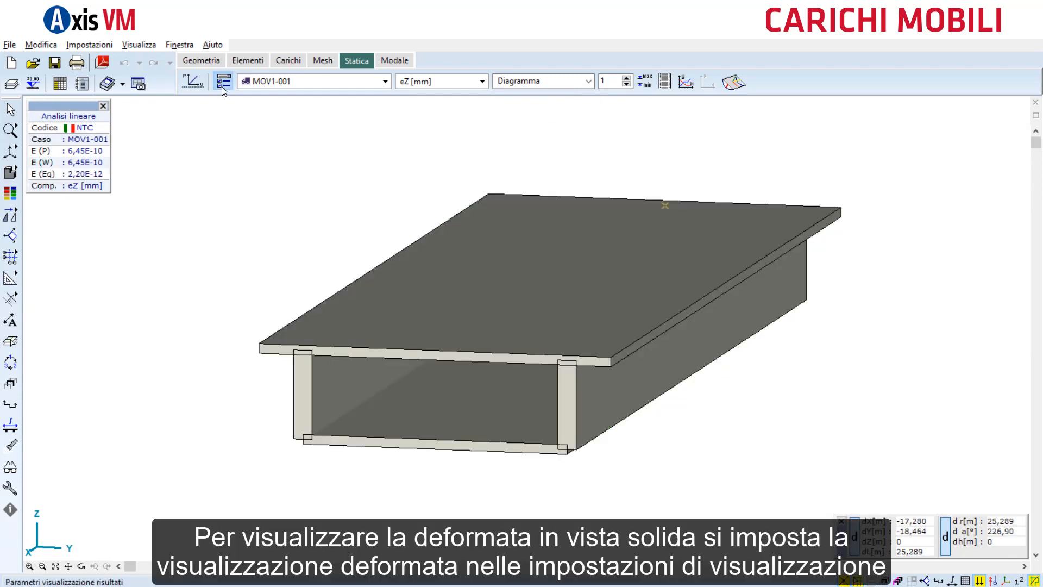
pyautogui.click(223, 86)
pyautogui.click(667, 304)
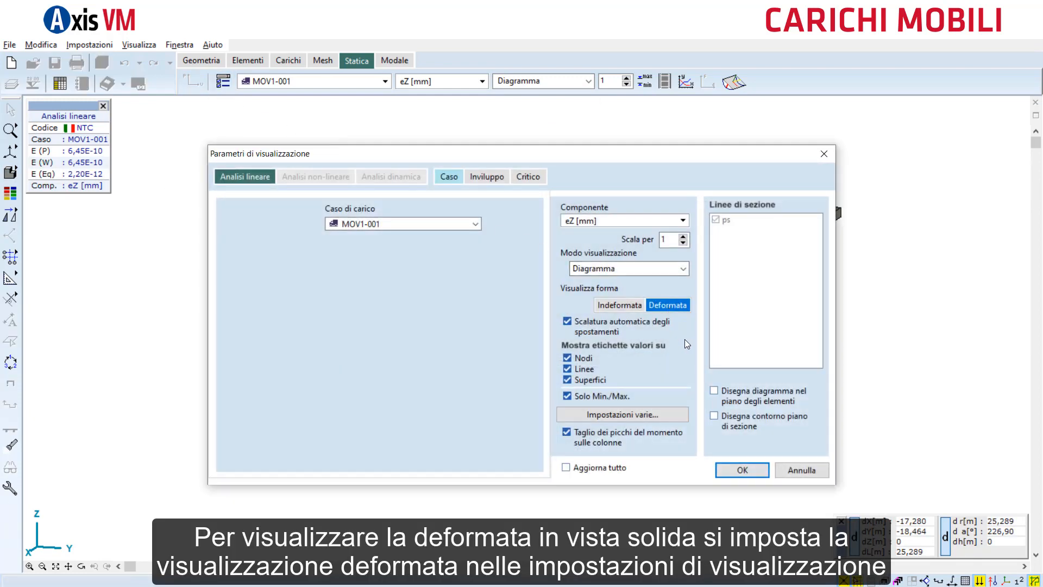
pyautogui.click(742, 470)
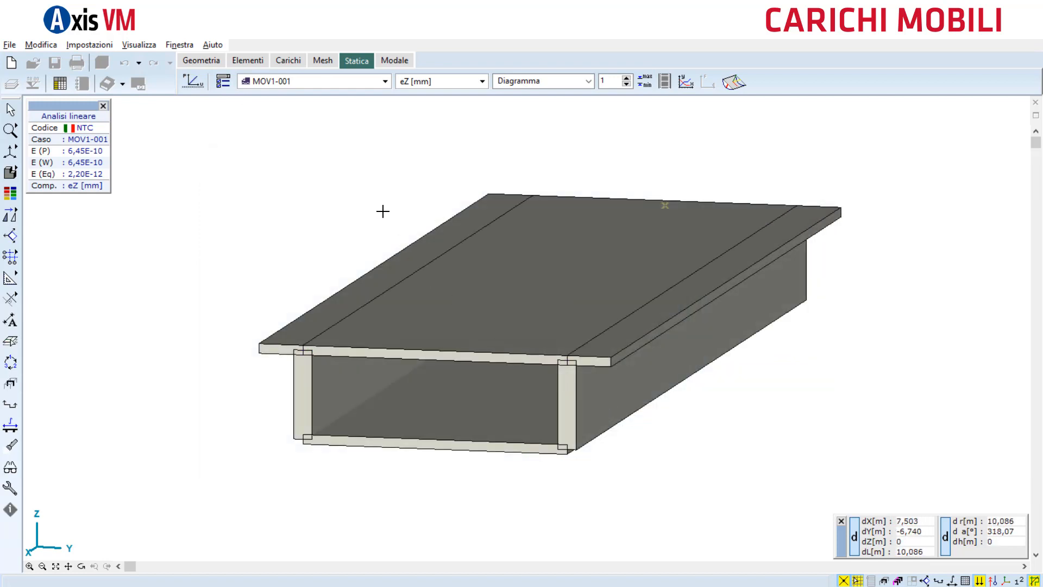
# Examine the deck's deformed shape through the moving load cases from MOV1-001 to MOV1-010
pyautogui.click(384, 82)
pyautogui.click(459, 137)
pyautogui.moveTo(409, 158); pyautogui.dragTo(521, 158, button='middle')
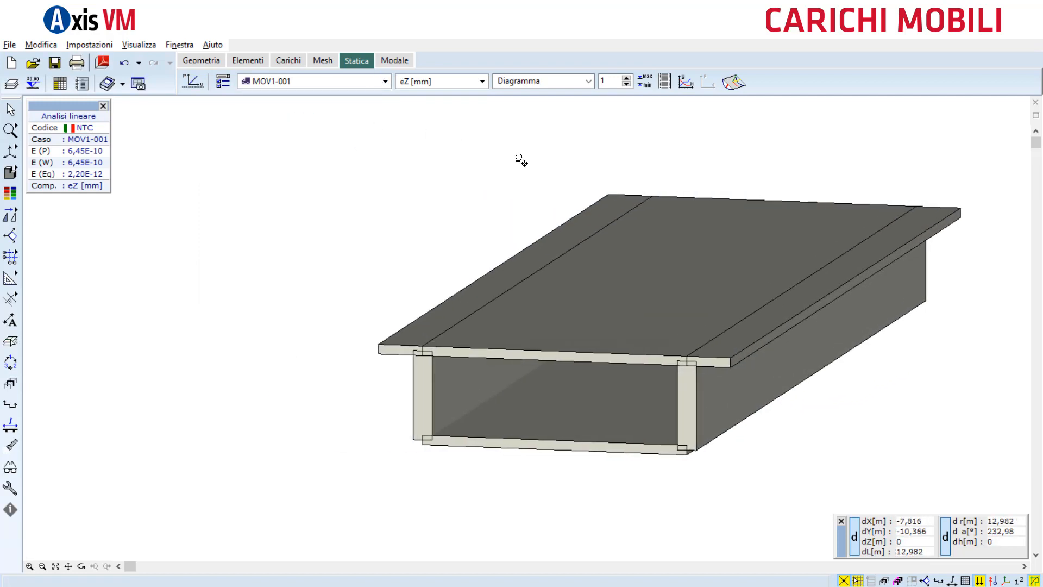
pyautogui.click(383, 82)
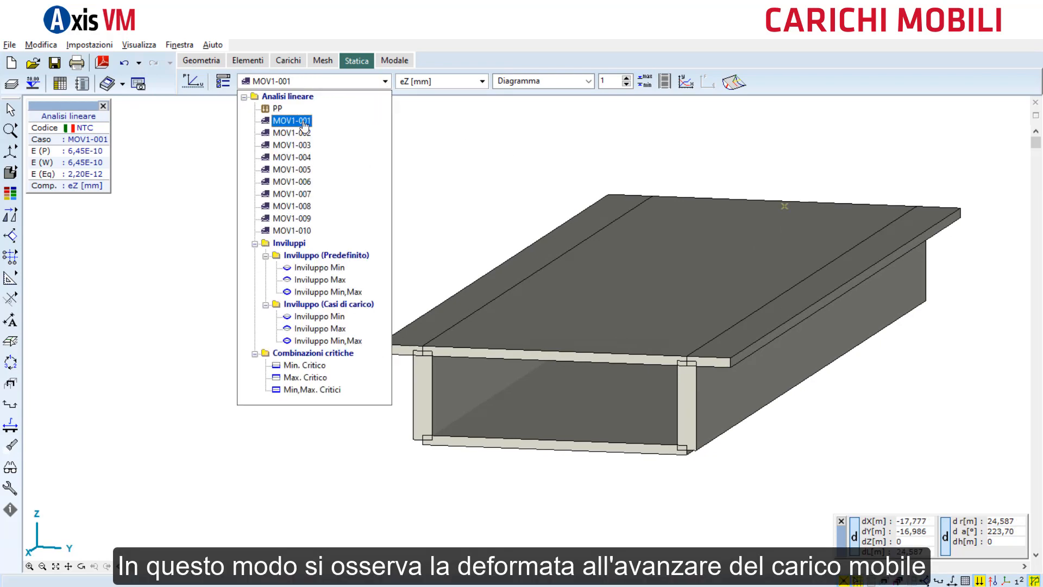
pyautogui.press('Down')
pyautogui.press('Down')
pyautogui.press('Down')
pyautogui.press('Down')
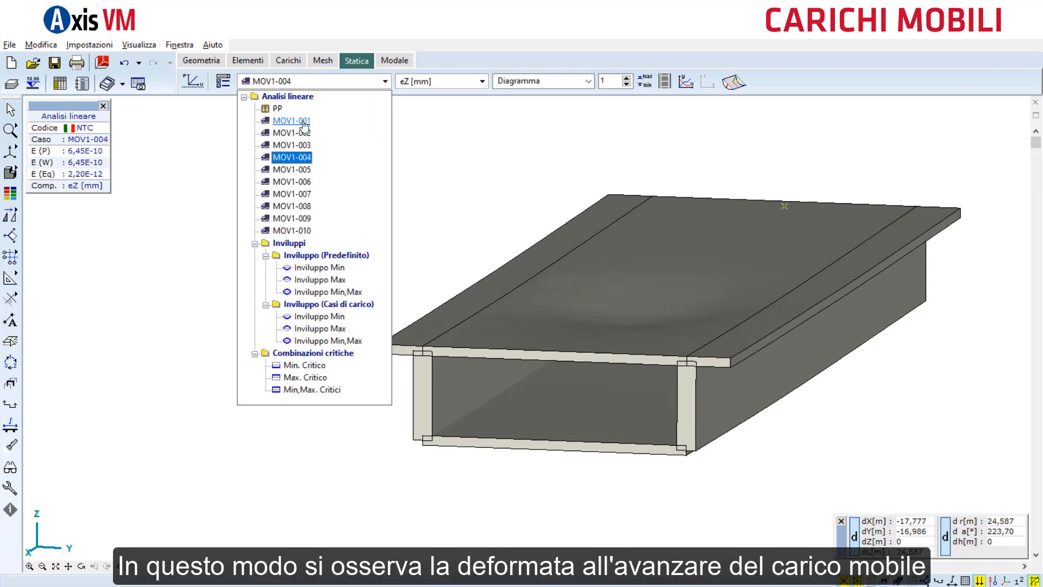
pyautogui.press('Down')
pyautogui.press('Down')
pyautogui.press('Down')
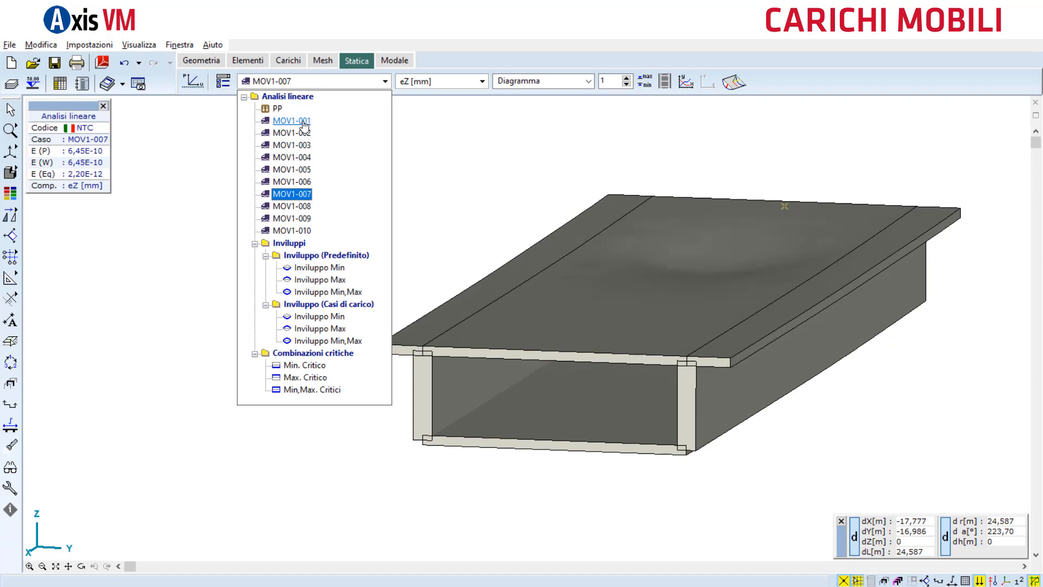
pyautogui.press('Down')
pyautogui.press('Down')
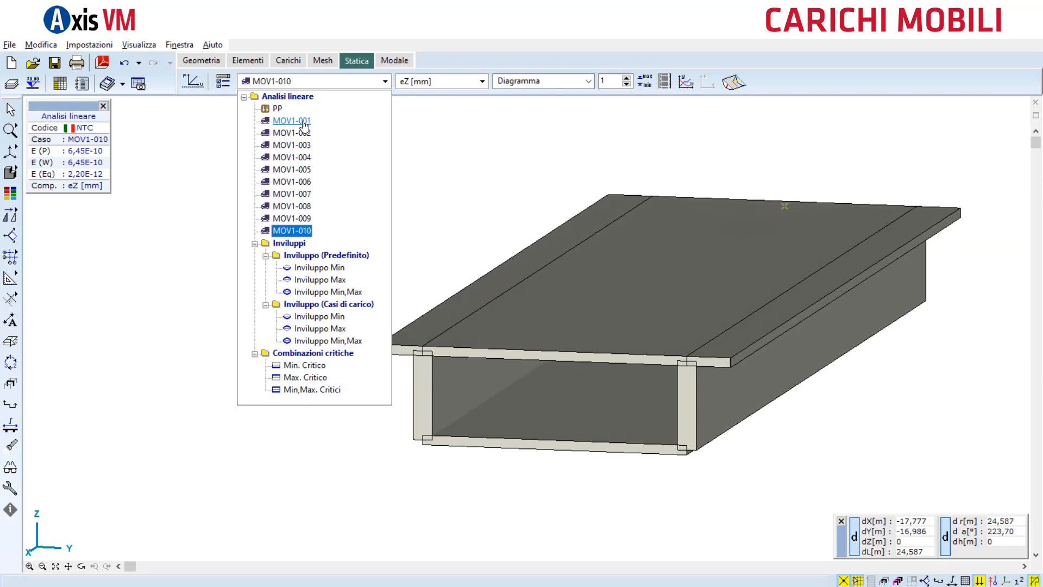
# Switch the bridge model from the solid rendered view back to the wireframe view
pyautogui.click(442, 143)
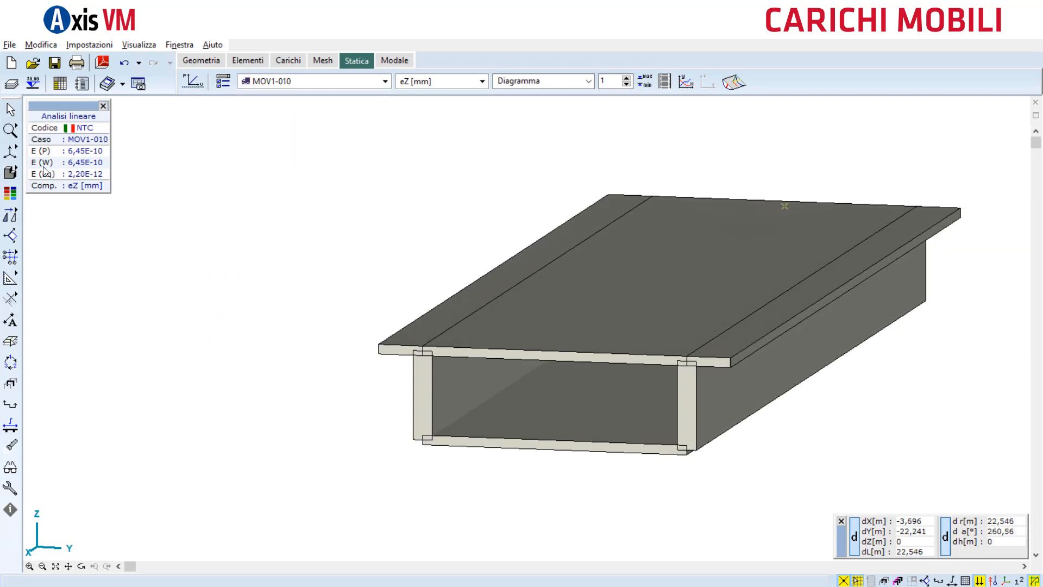
pyautogui.click(14, 173)
pyautogui.click(38, 173)
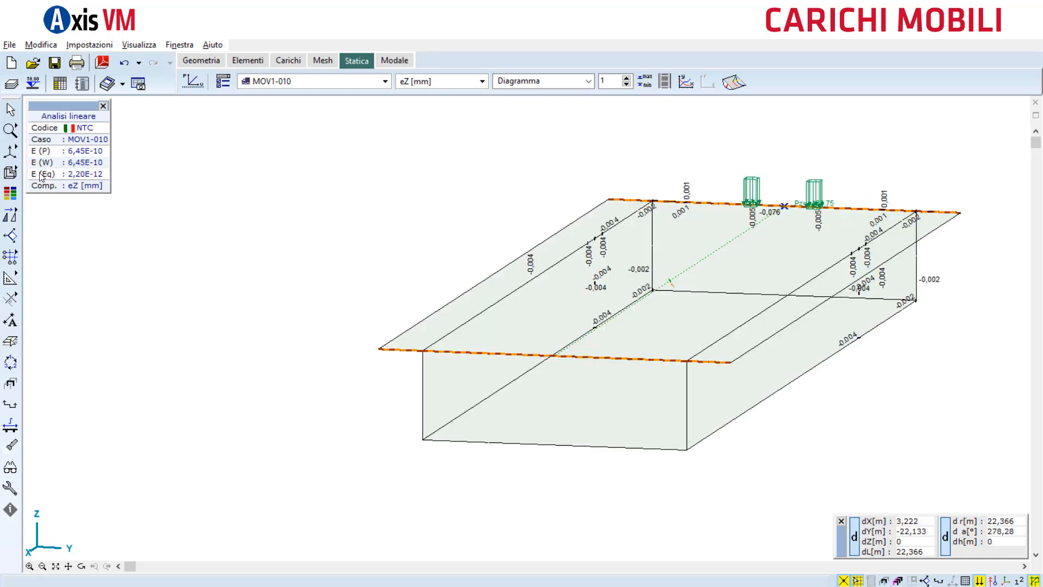
# Start a new virtual beam named TraveVirtuale and assign all domains of the box girder to it
pyautogui.click(245, 62)
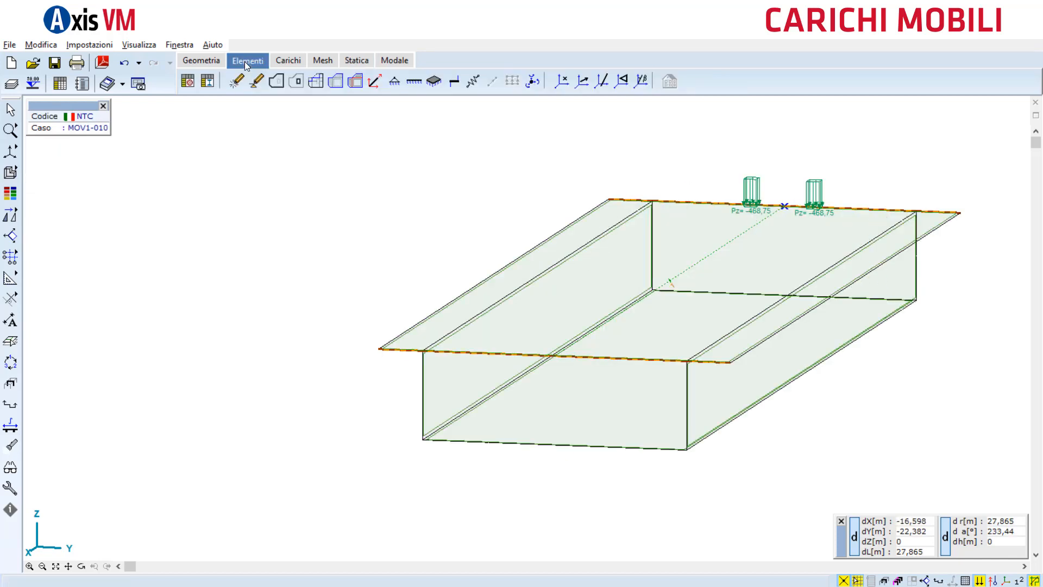
pyautogui.click(10, 431)
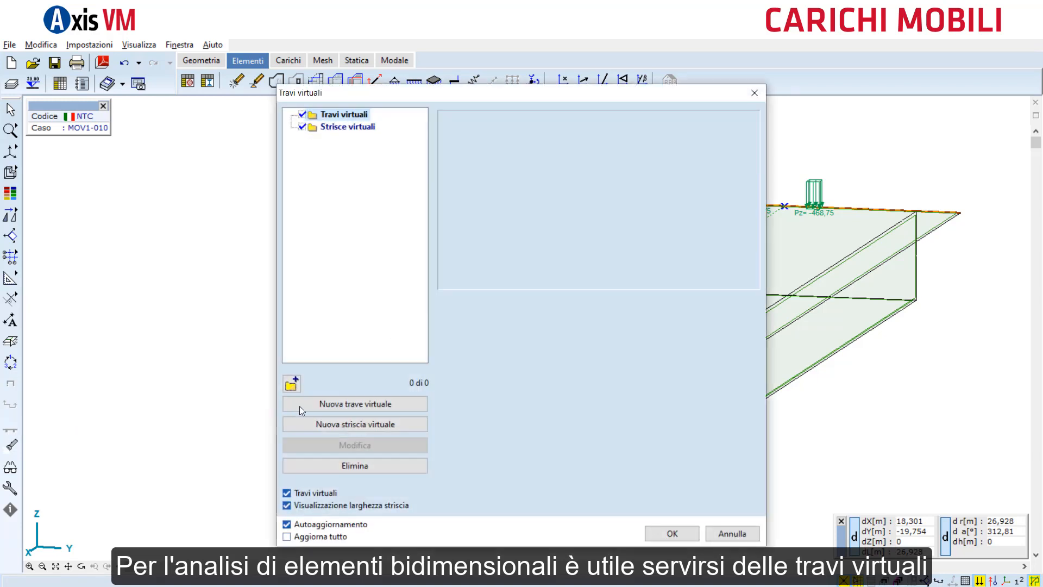
pyautogui.click(317, 403)
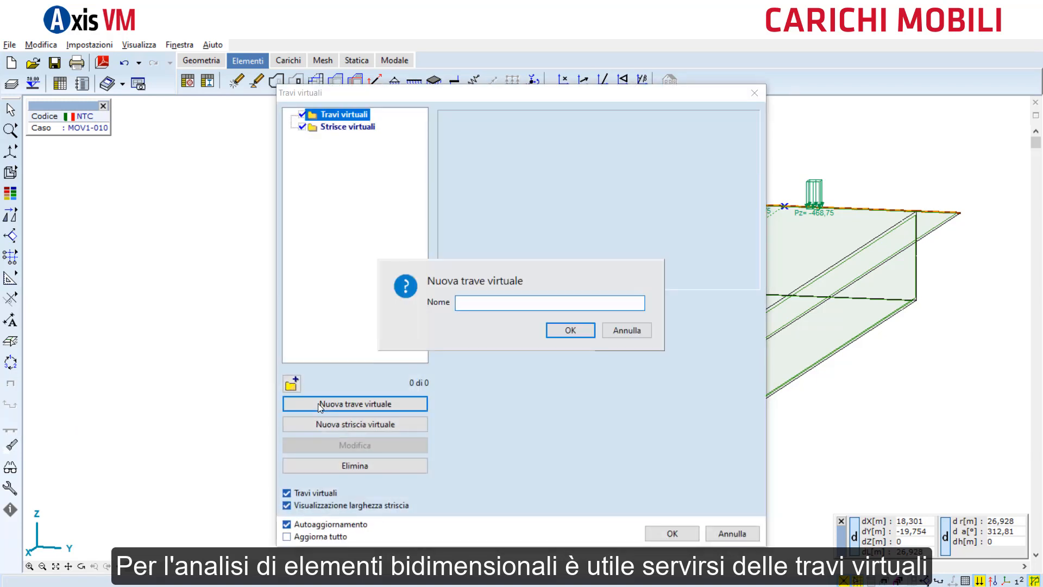
pyautogui.write('TraveVirtuale')
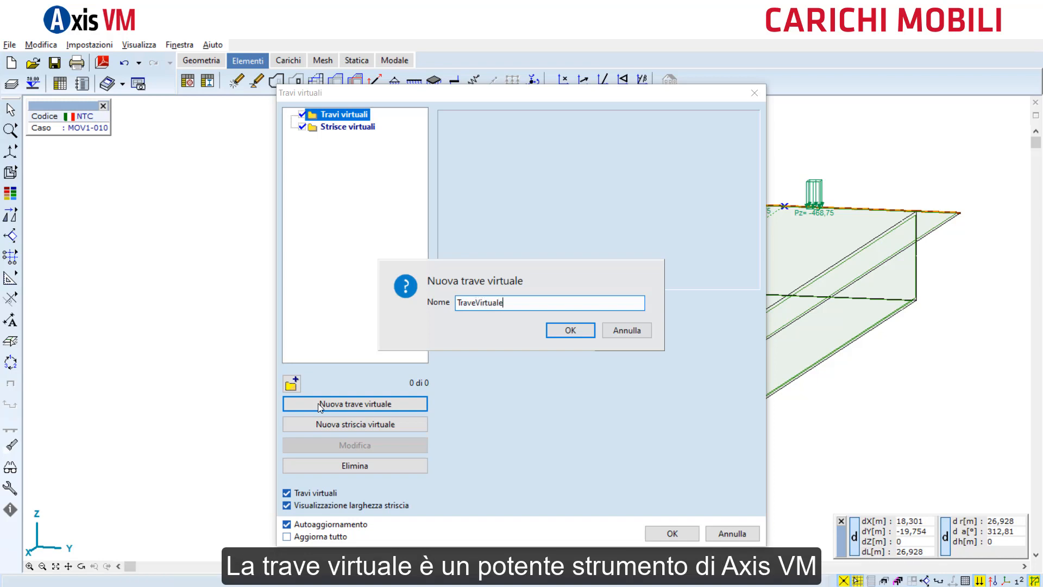
pyautogui.press('Return')
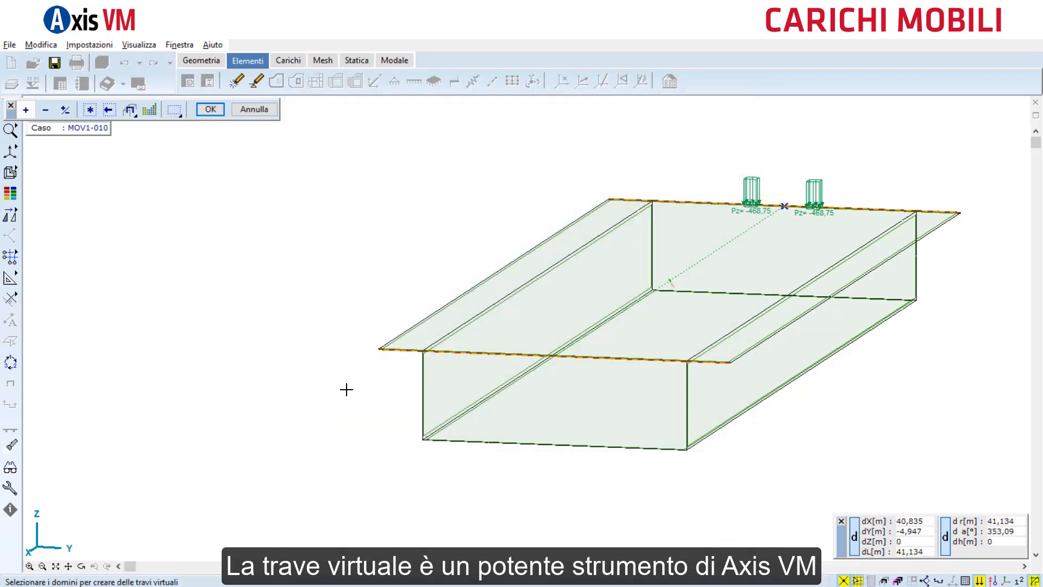
pyautogui.click(91, 110)
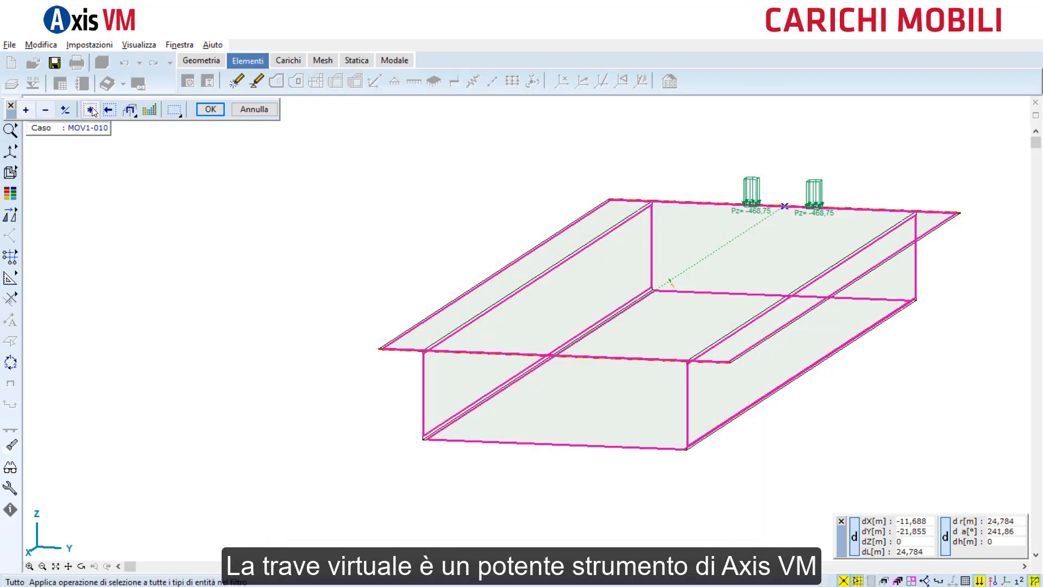
pyautogui.click(199, 110)
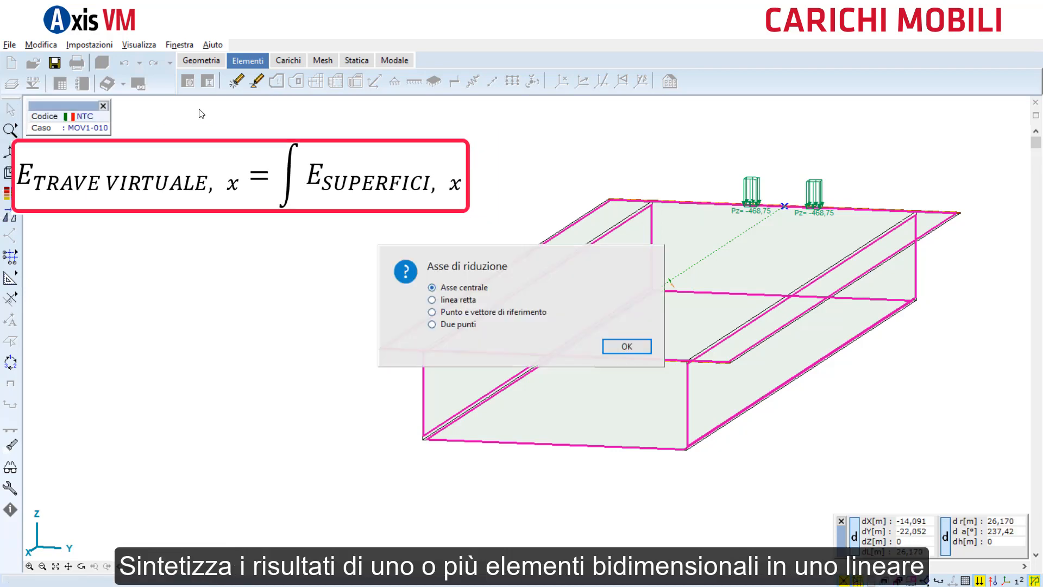
# Define the virtual beam's reduction axis with Due punti, from the far-end midpoint to the near-end midpoint of the deck, and accept the beam
pyautogui.click(461, 325)
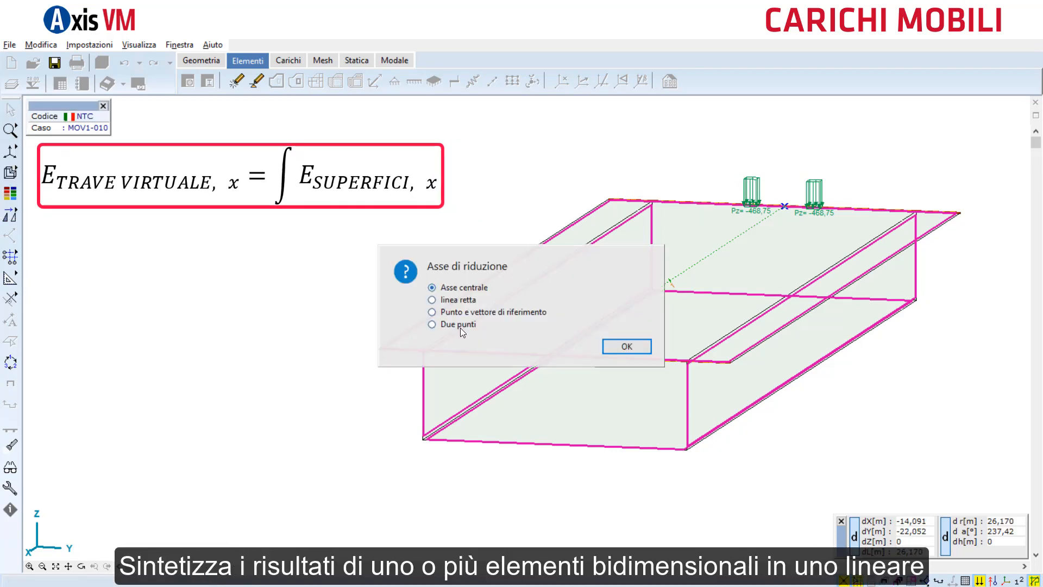
pyautogui.click(627, 348)
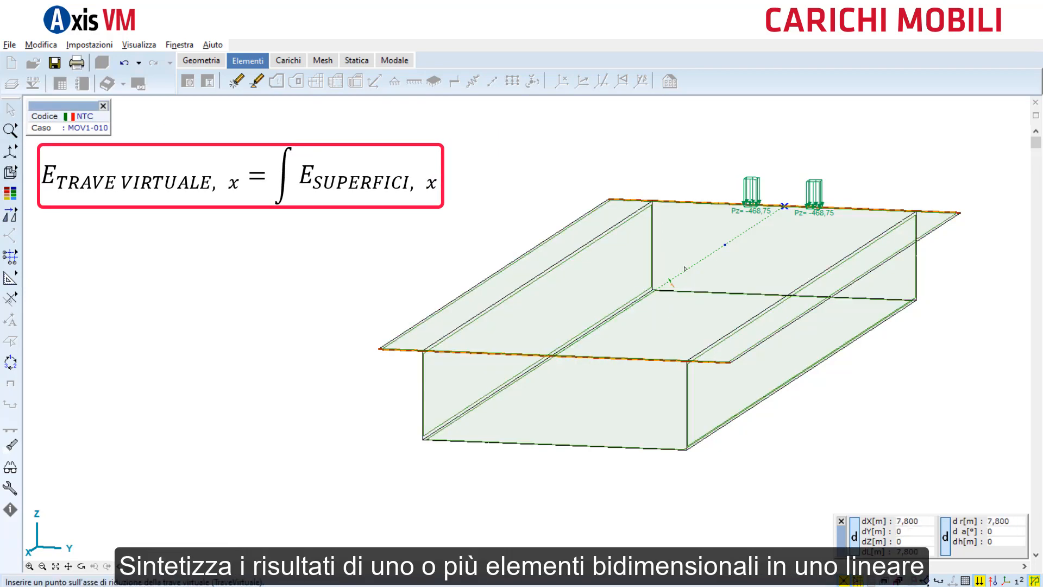
pyautogui.click(784, 207)
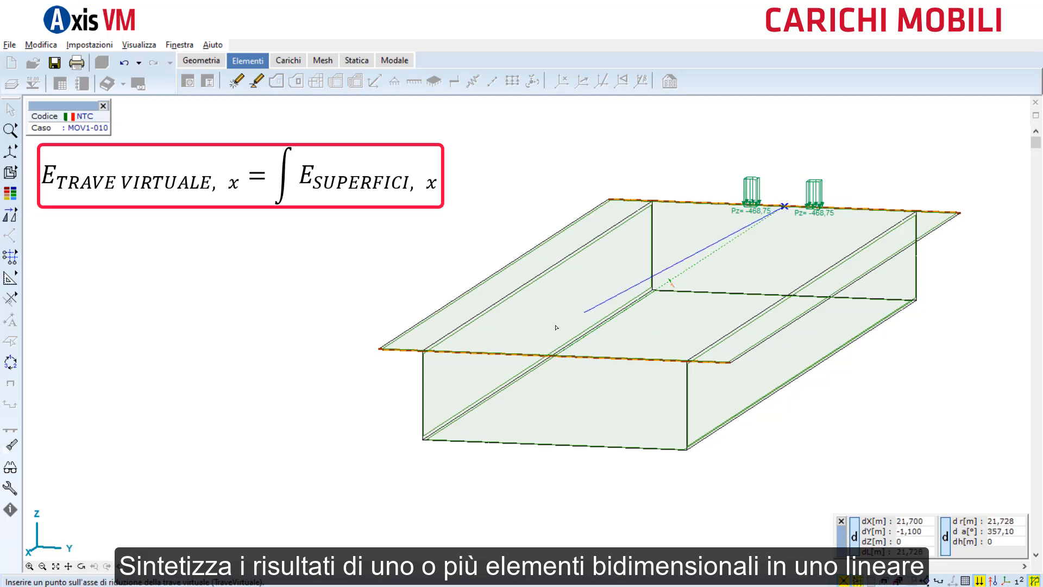
pyautogui.click(557, 359)
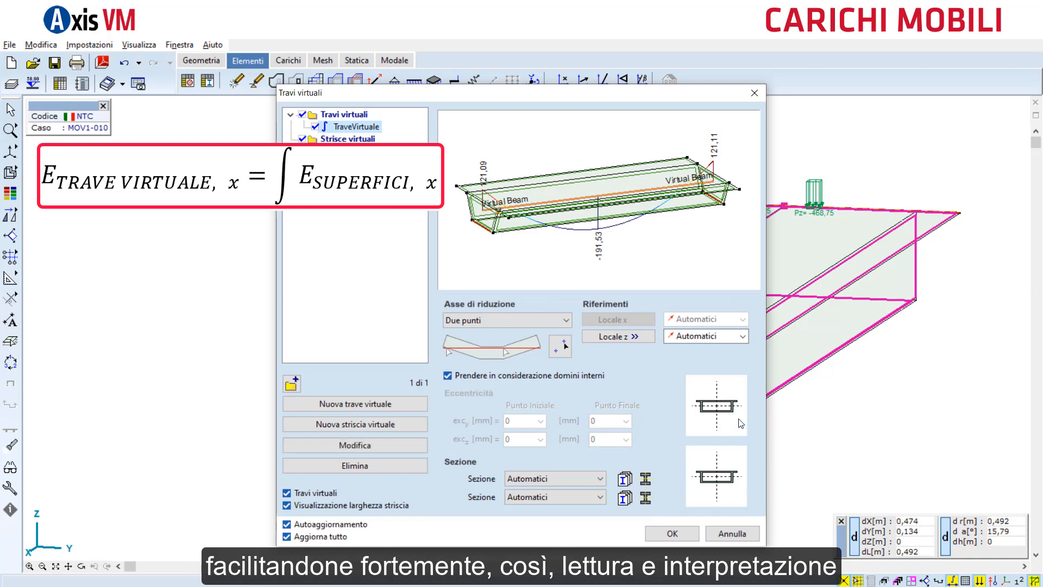
pyautogui.click(679, 533)
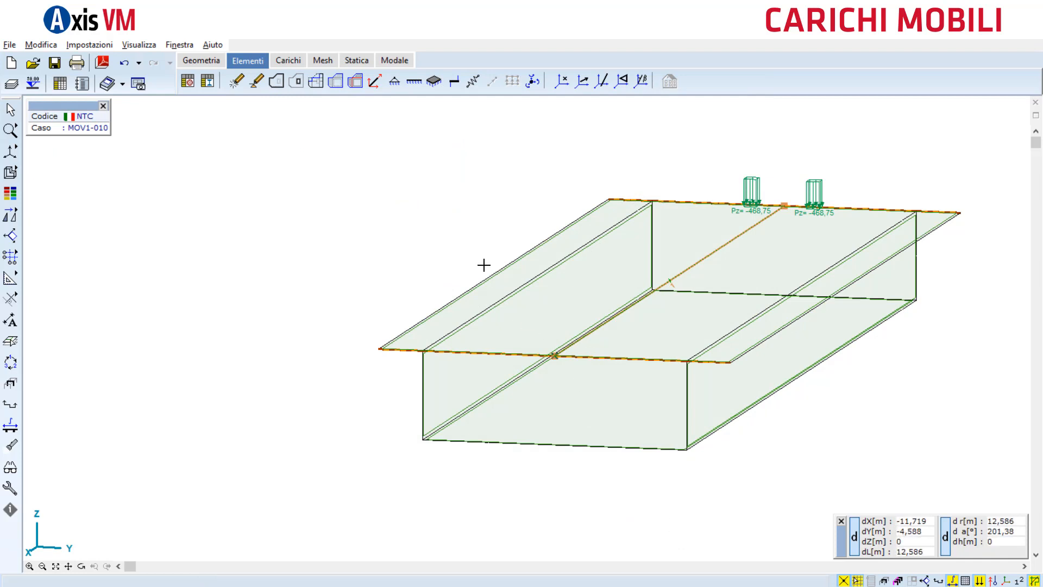
# Show the virtual beam's internal bending moment My in the linear static results as Diagramma con retino
pyautogui.click(357, 60)
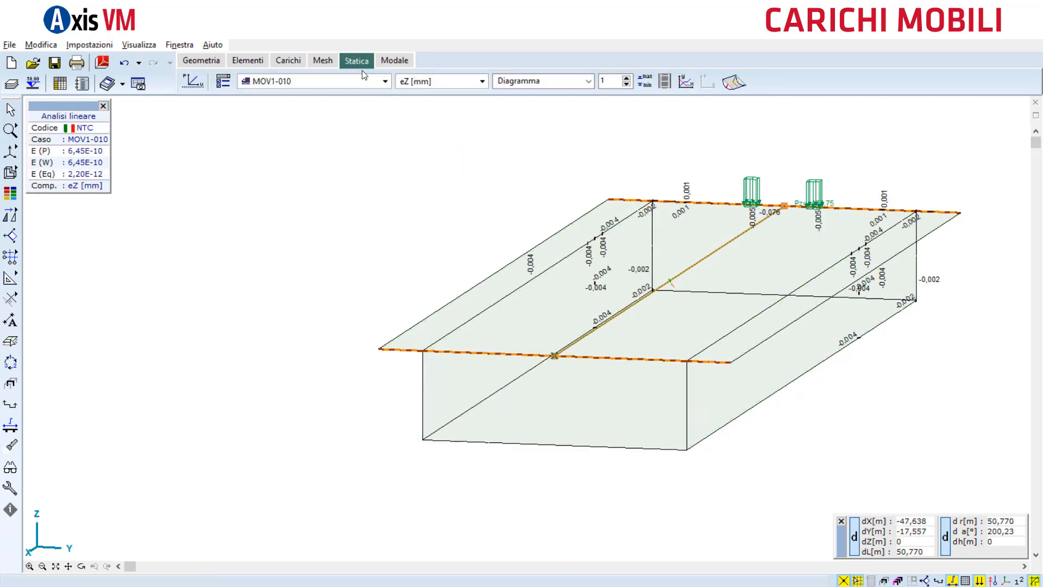
pyautogui.click(446, 85)
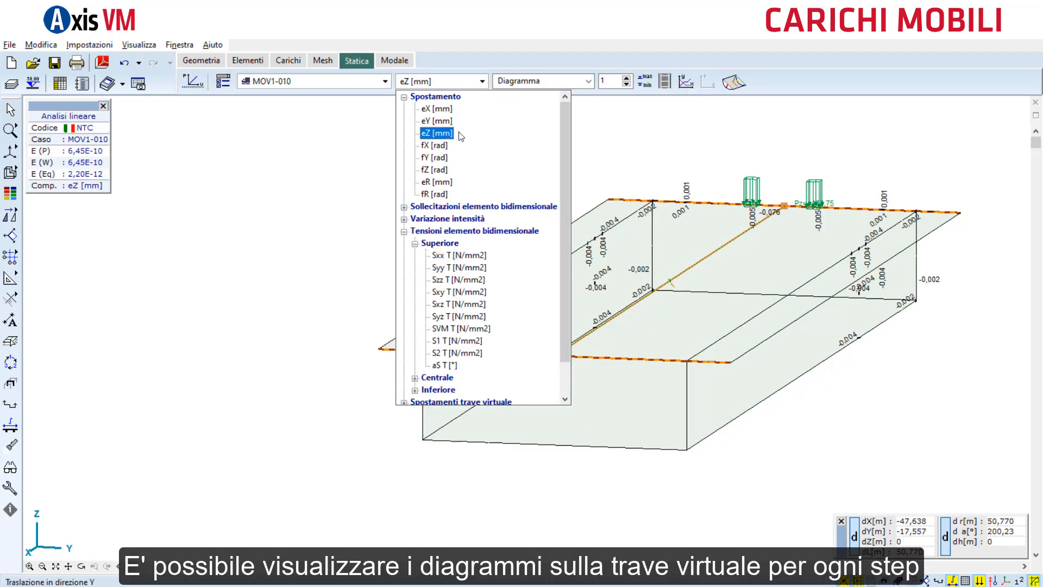
pyautogui.scroll(-1, 459, 163)
pyautogui.click(404, 194)
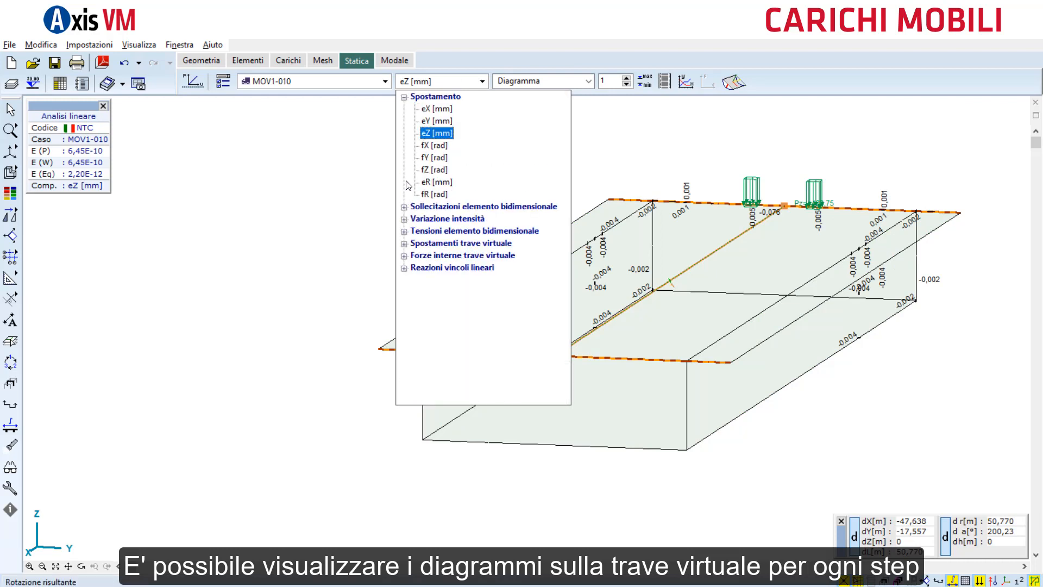
pyautogui.click(404, 97)
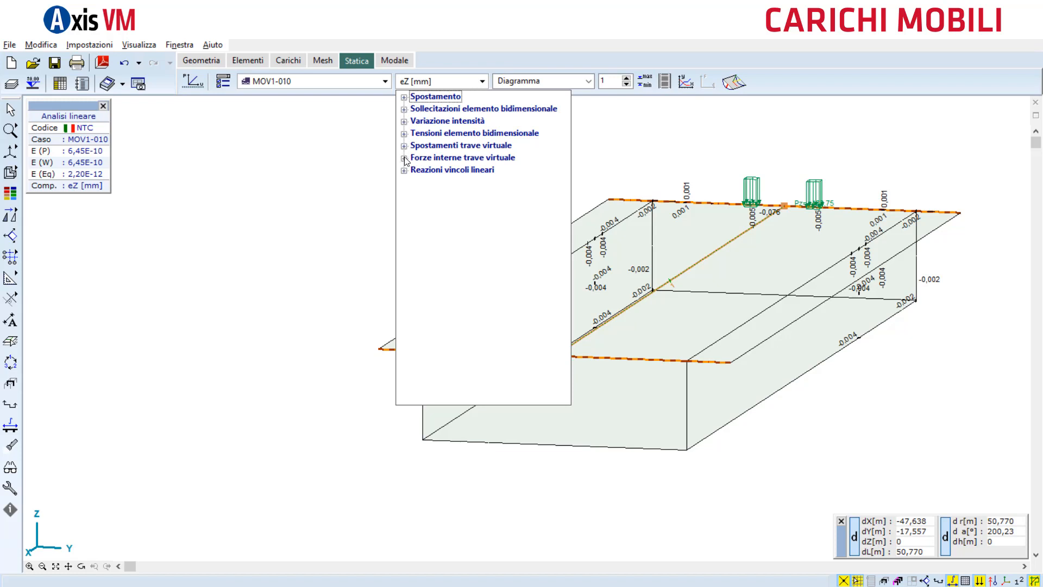
pyautogui.click(404, 158)
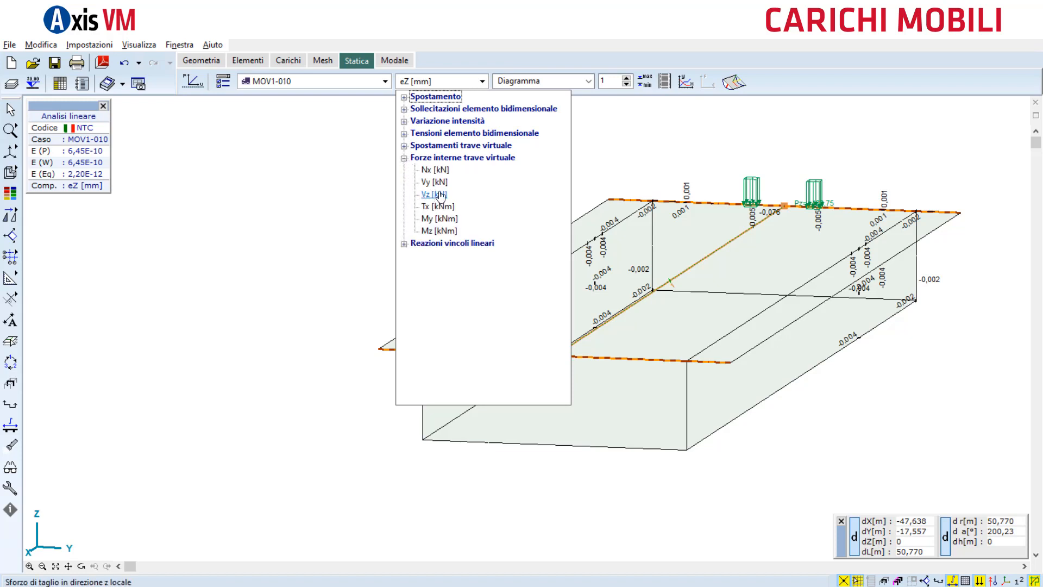
pyautogui.click(442, 220)
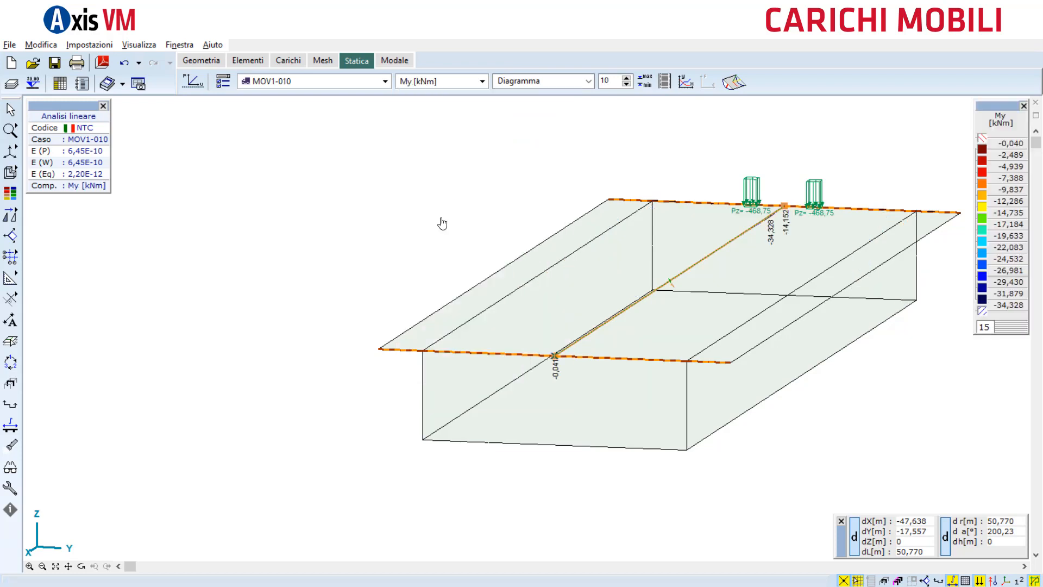
pyautogui.click(565, 81)
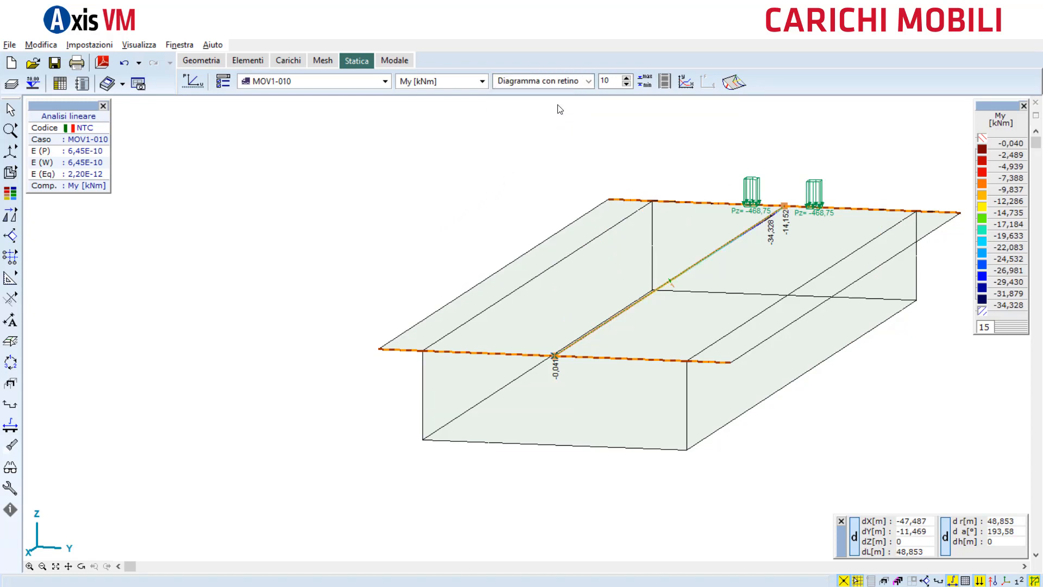
# Examine the virtual beam's My diagram through the moving load cases from MOV1-001 to MOV1-010
pyautogui.click(385, 81)
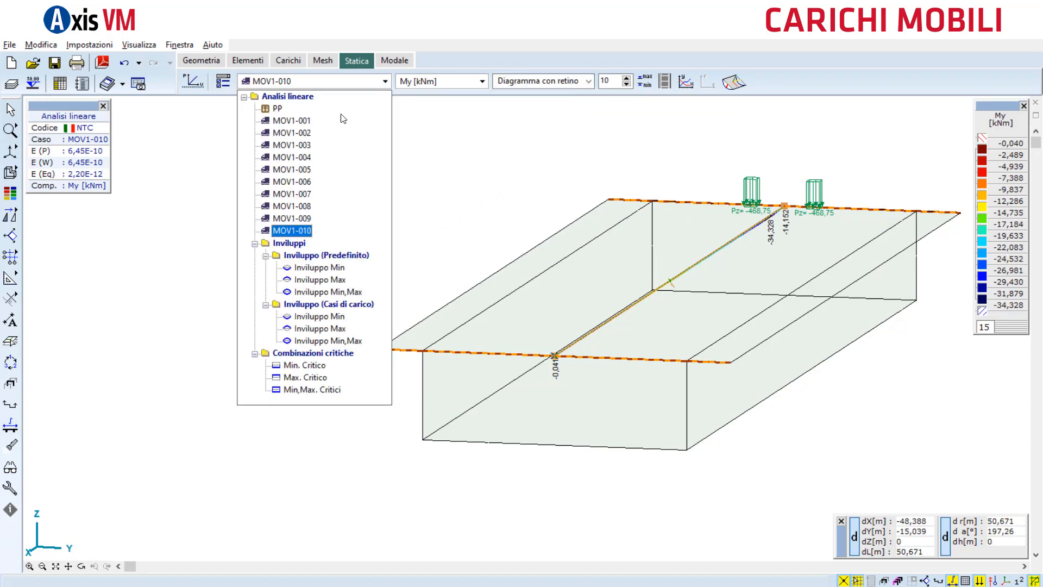
pyautogui.click(291, 120)
pyautogui.click(317, 83)
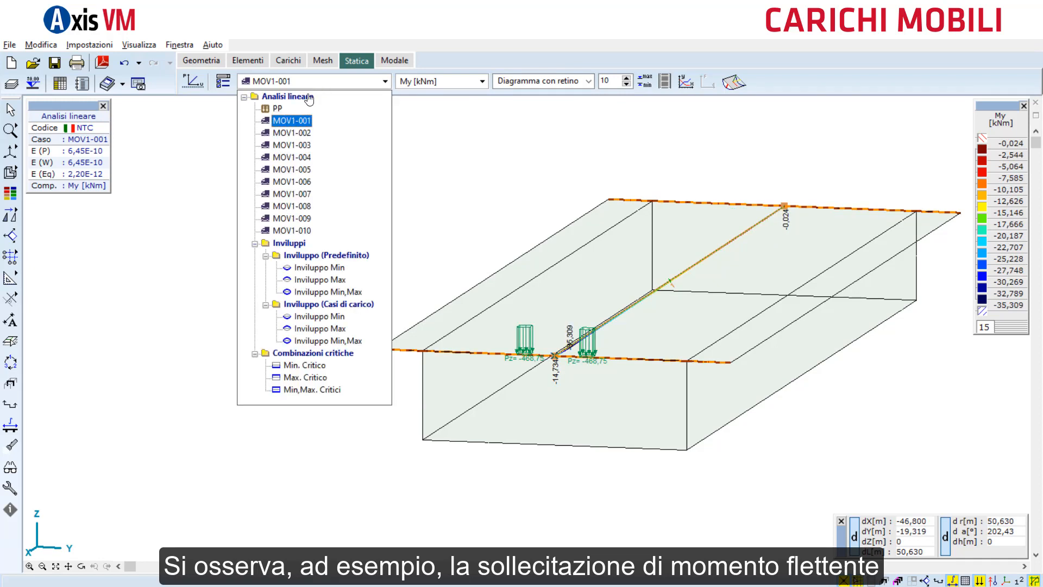
pyautogui.press('Down')
pyautogui.press('Down')
pyautogui.press('Down')
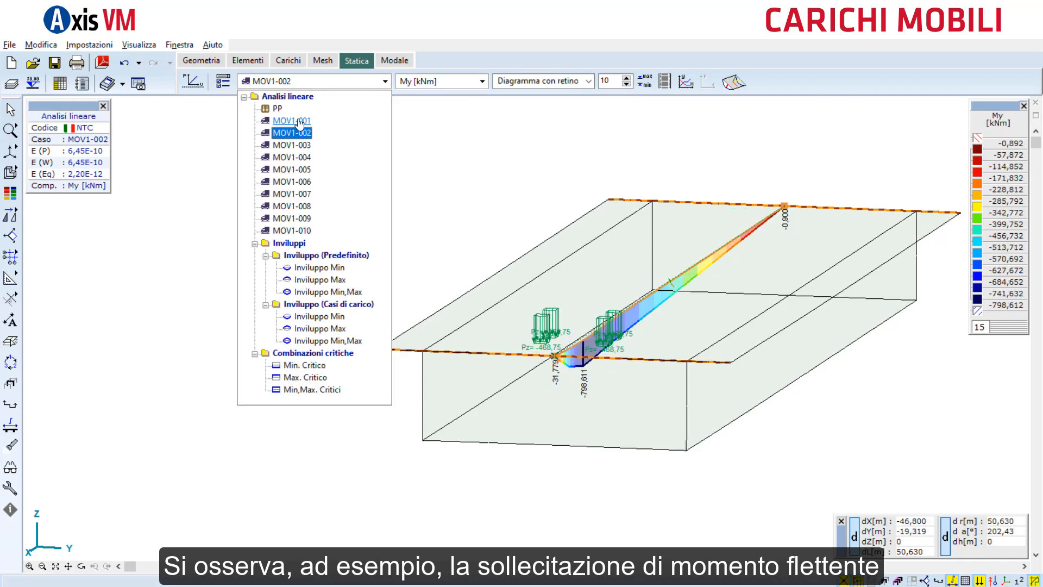
pyautogui.press('Down')
pyautogui.press('Down')
pyautogui.press('Down')
pyautogui.press('Down')
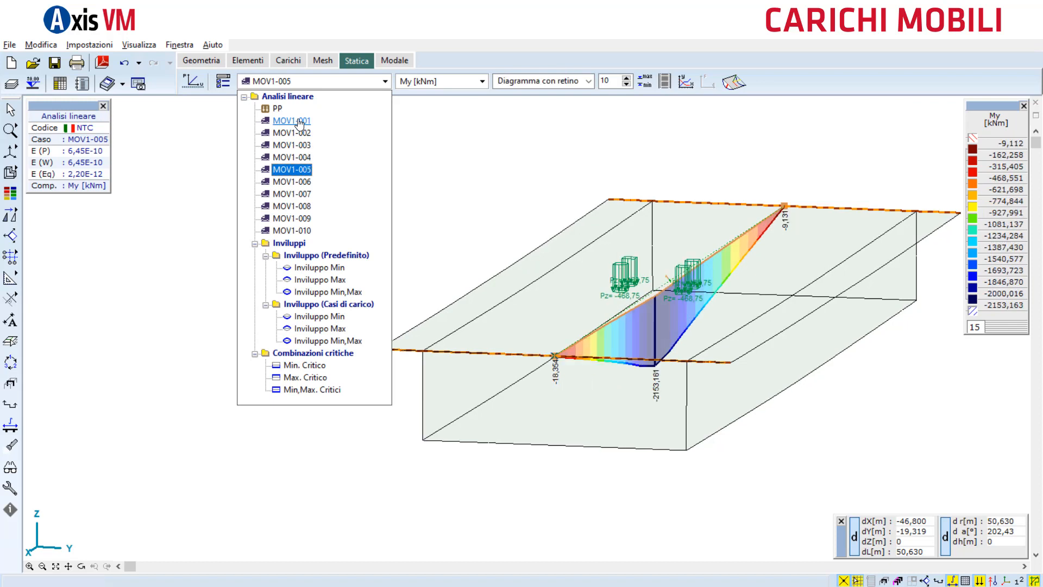
pyautogui.press('Down')
pyautogui.press('Down')
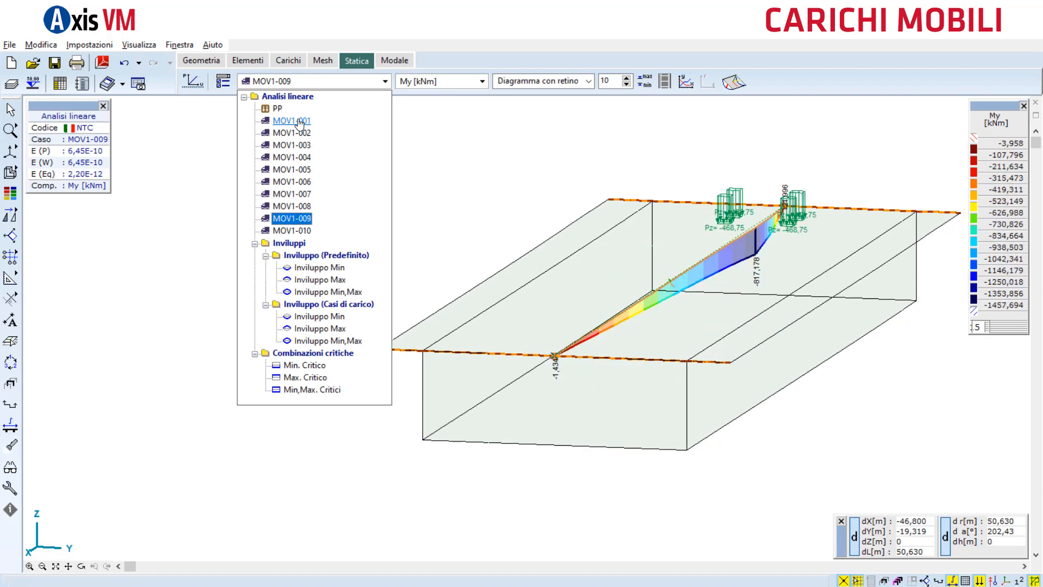
pyautogui.click(219, 158)
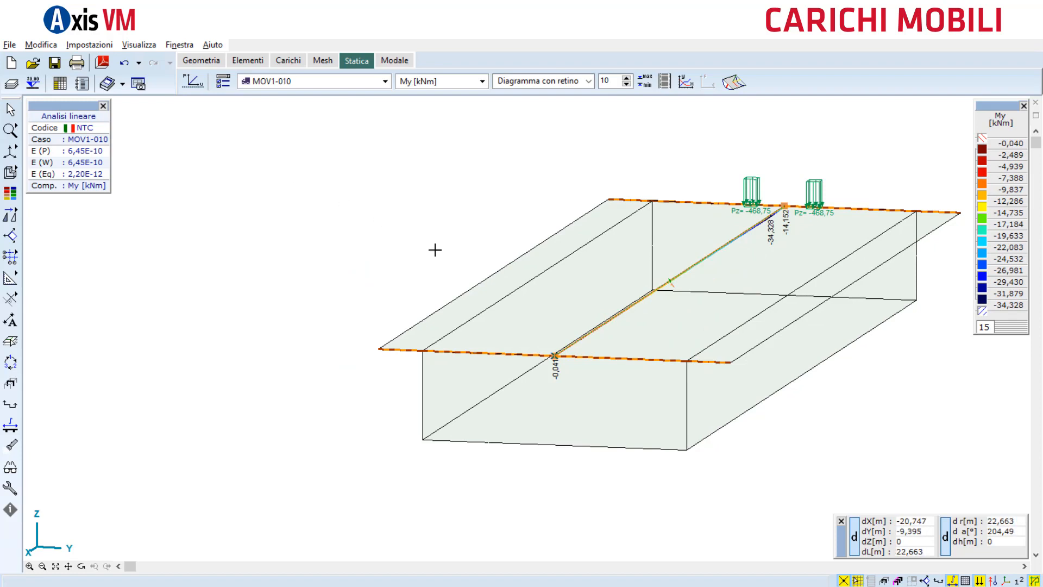
# Turn on the ps section plane and view the model's cross-section in the Y-Z plane
pyautogui.click(938, 581)
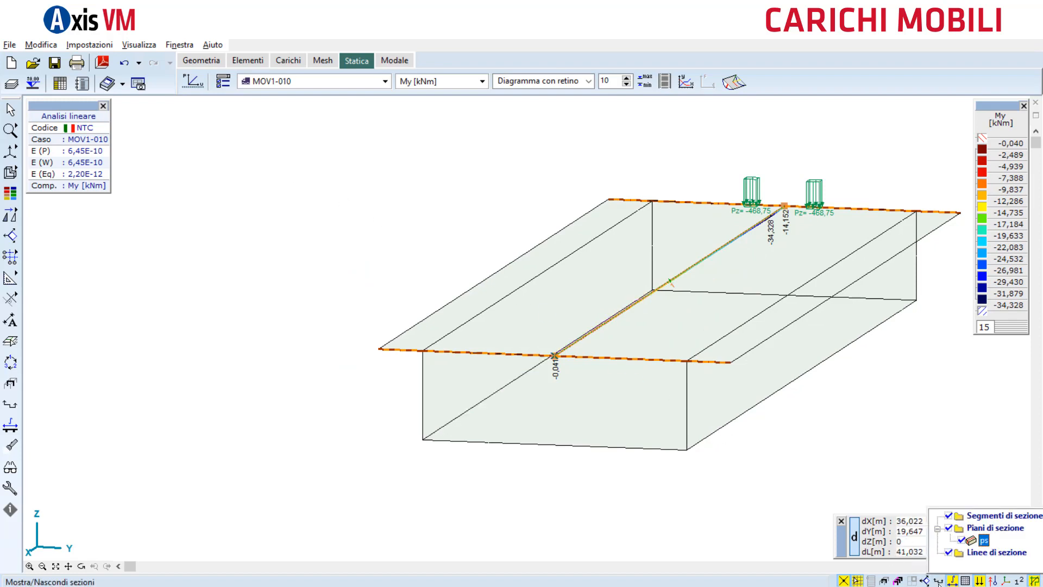
pyautogui.click(938, 583)
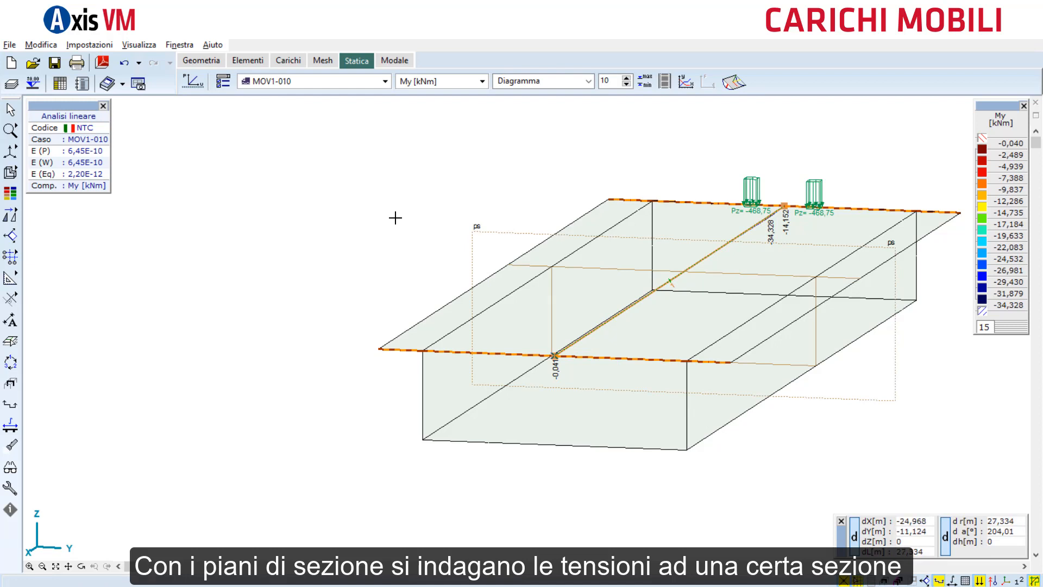
pyautogui.moveTo(5, 157)
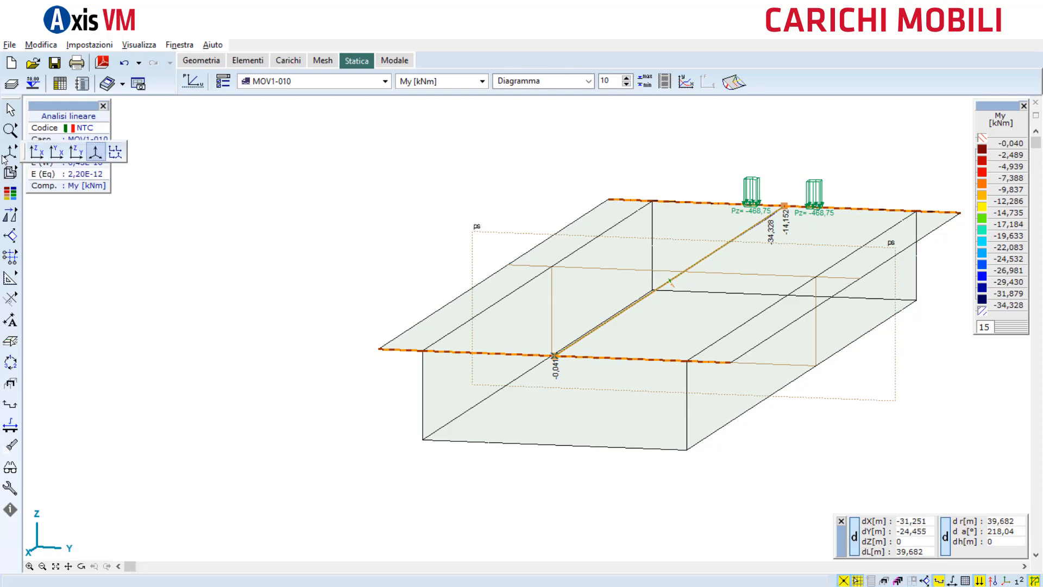
pyautogui.click(30, 154)
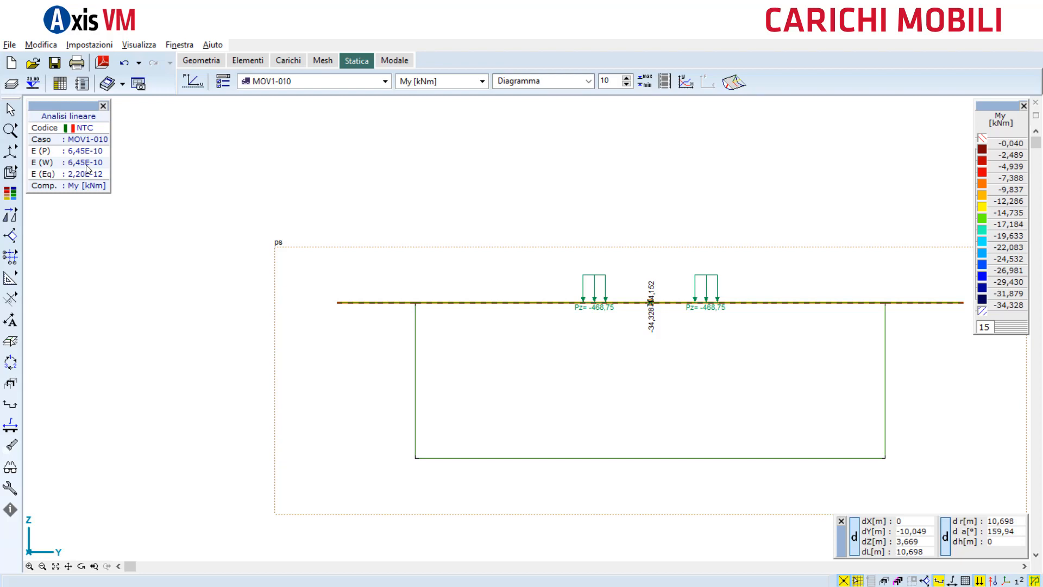
# Show the superior-face plate stress Syy T on the section plane as Diagramma linea di sezione
pyautogui.click(450, 82)
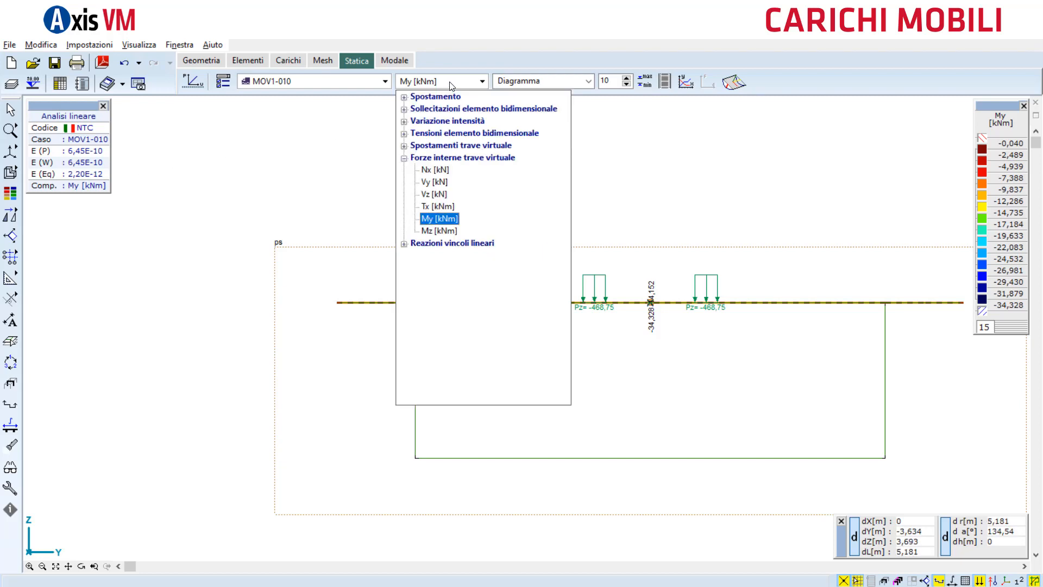
pyautogui.click(404, 158)
pyautogui.click(404, 134)
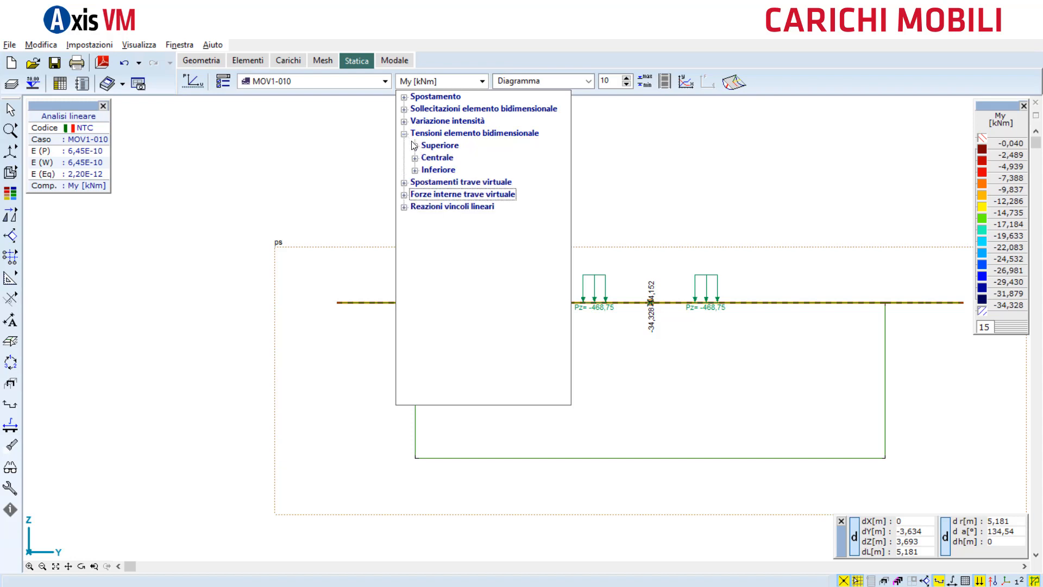
pyautogui.click(415, 146)
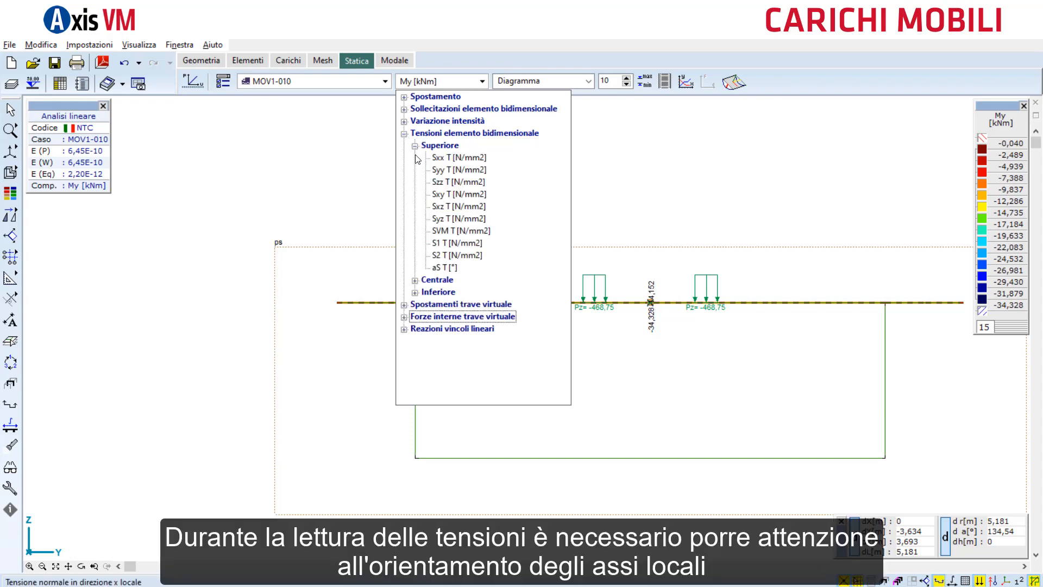
pyautogui.click(439, 171)
pyautogui.click(530, 82)
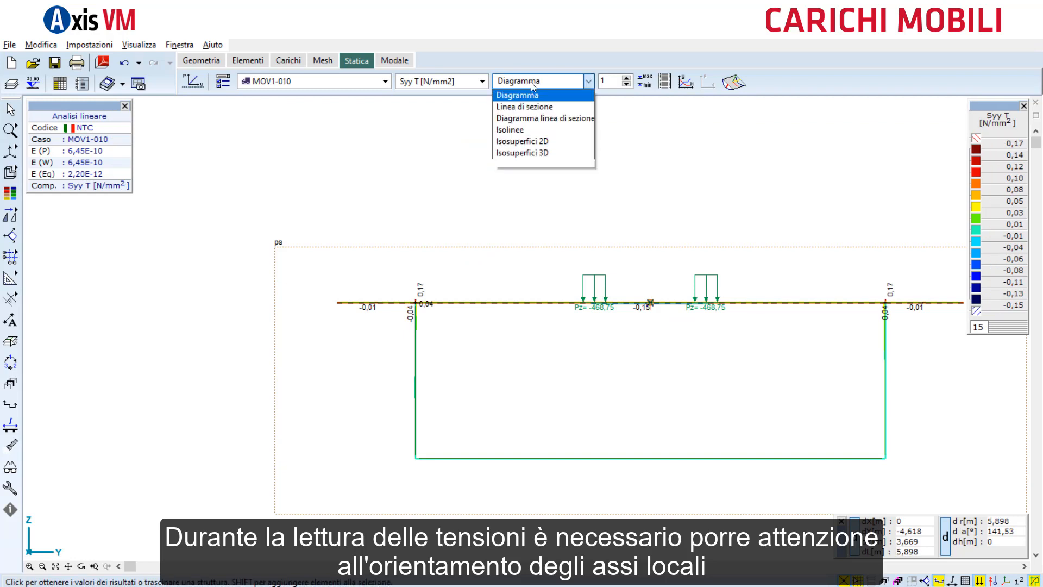
pyautogui.click(540, 120)
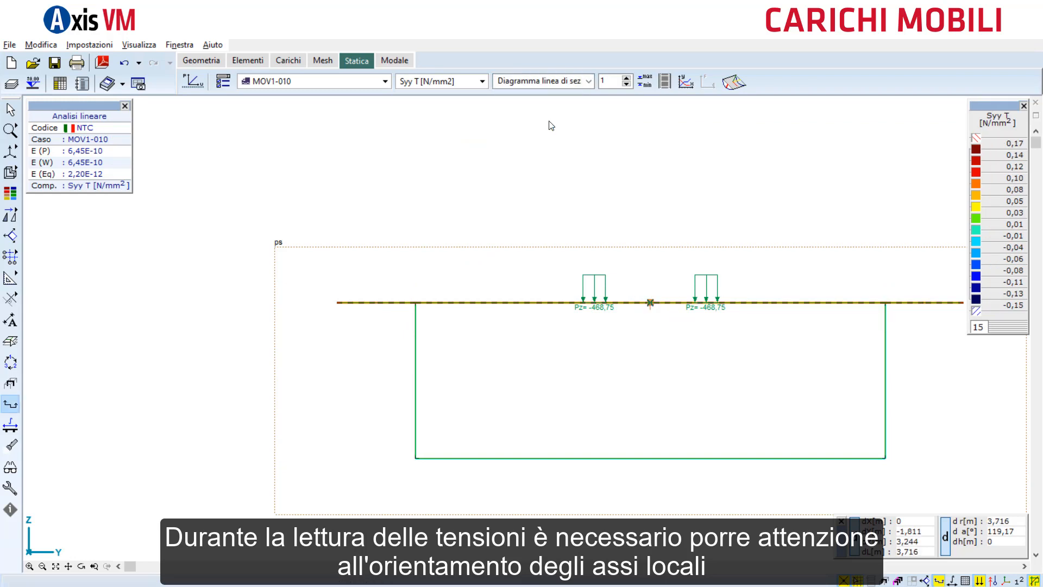
# Examine the Syy T section-line stress diagram through the moving load cases from MOV1-001 to MOV1-010
pyautogui.click(385, 81)
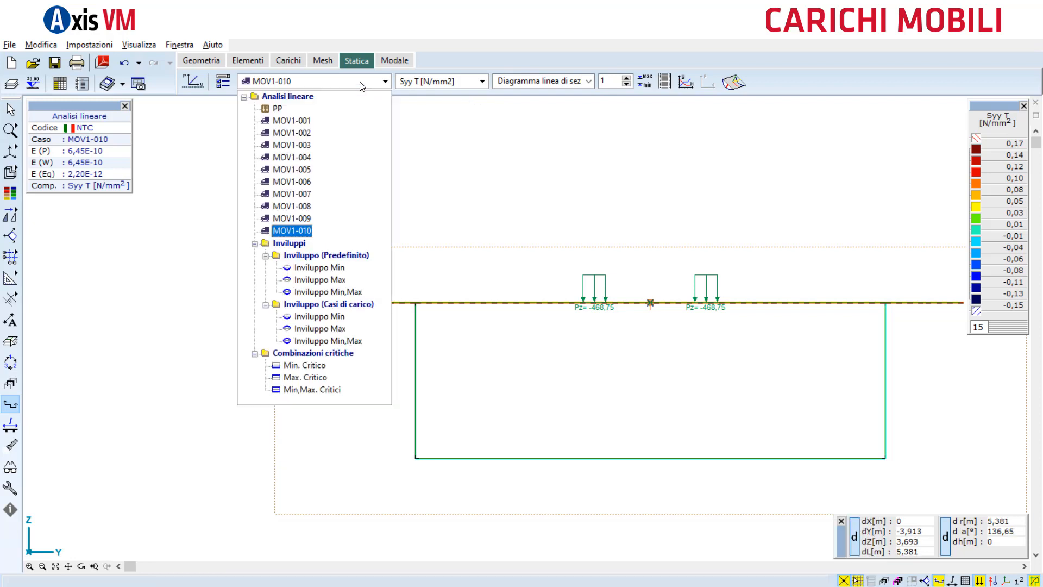
pyautogui.click(296, 123)
pyautogui.click(299, 82)
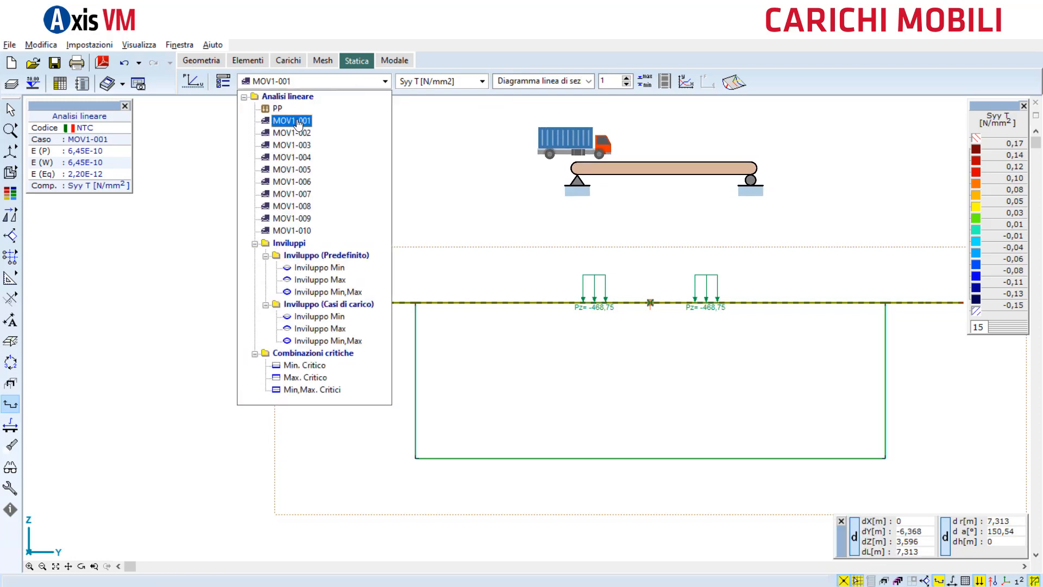
pyautogui.press('Down')
pyautogui.press('Down')
pyautogui.press('Down')
pyautogui.press('Down')
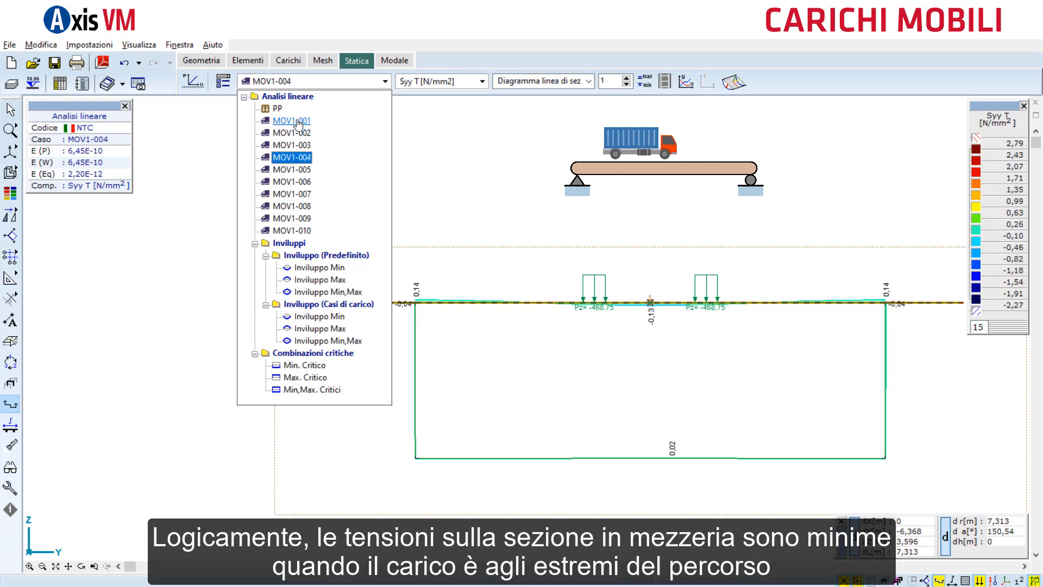
pyautogui.press('Down')
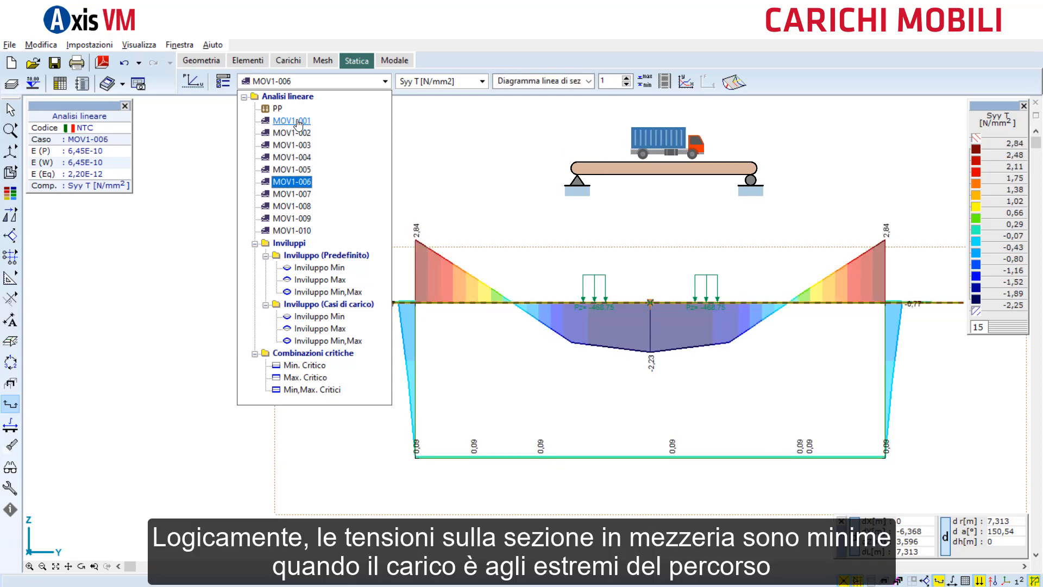
pyautogui.press('Down')
pyautogui.press('Down')
pyautogui.press('Down')
pyautogui.press('Down')
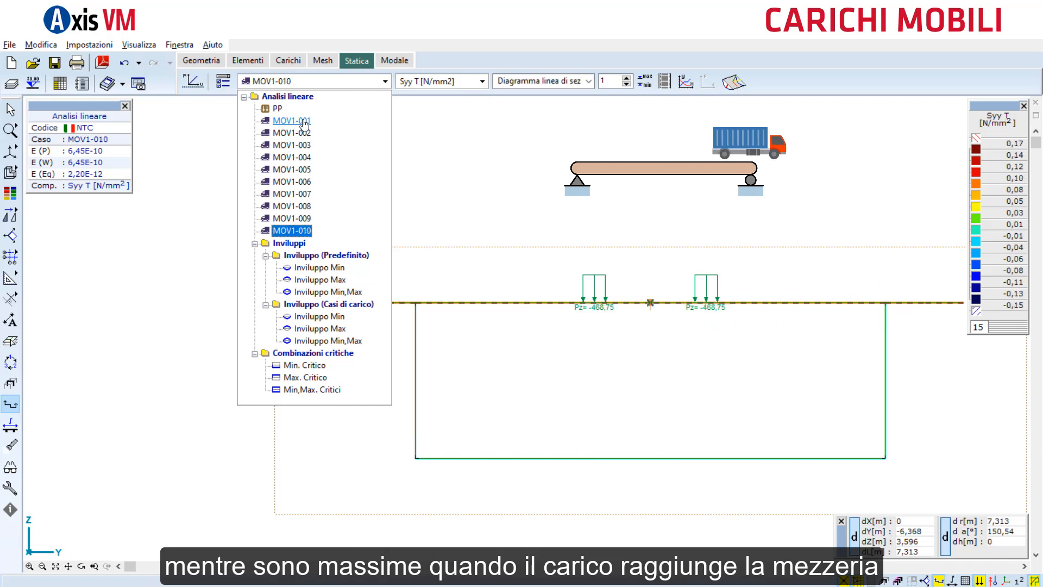
pyautogui.click(431, 87)
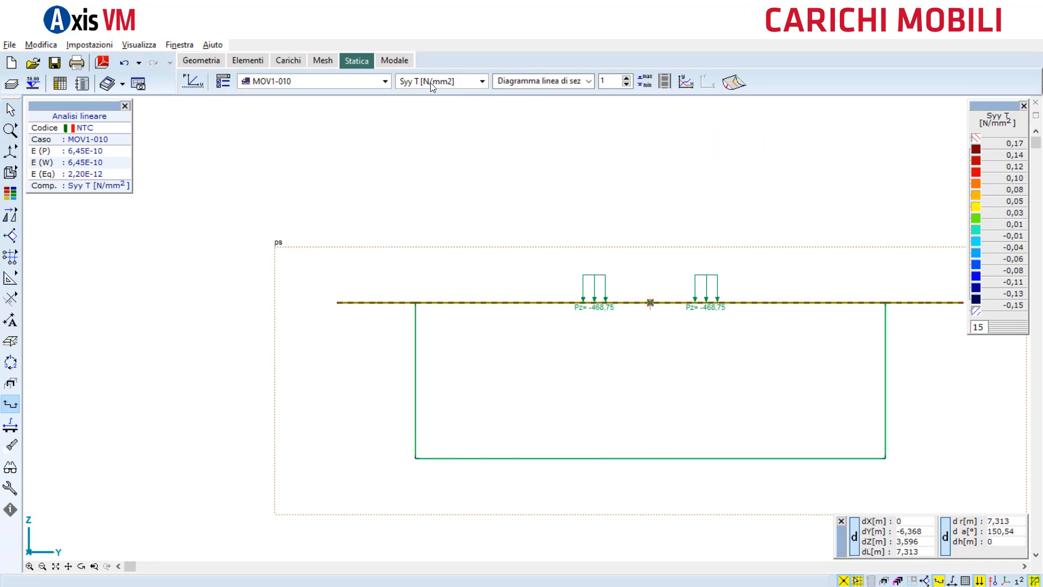
# Show the inferior-face plate stress Syy B on the section plane for load case MOV1-005
pyautogui.click(428, 83)
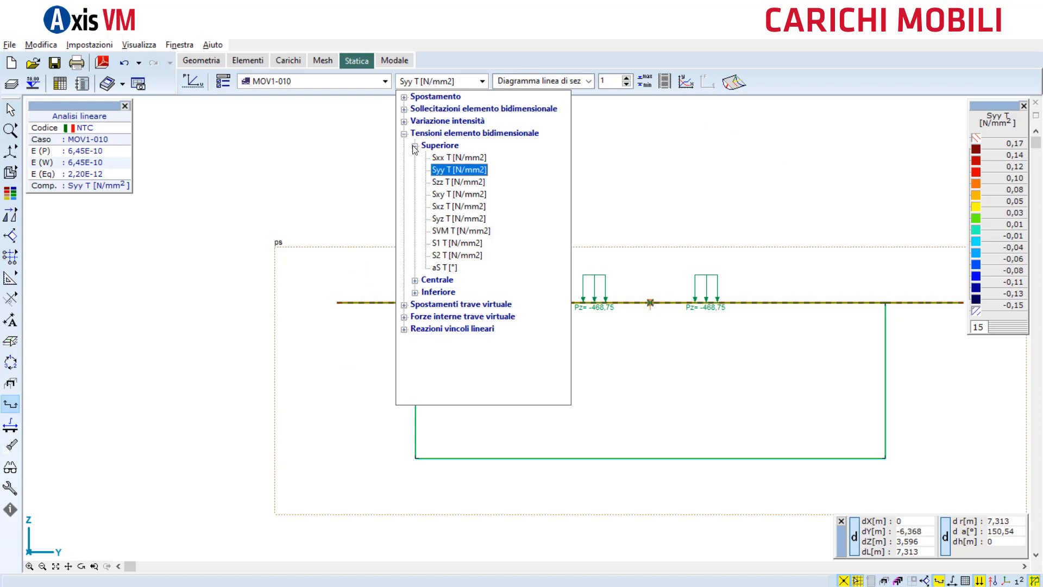
pyautogui.click(415, 146)
pyautogui.click(414, 170)
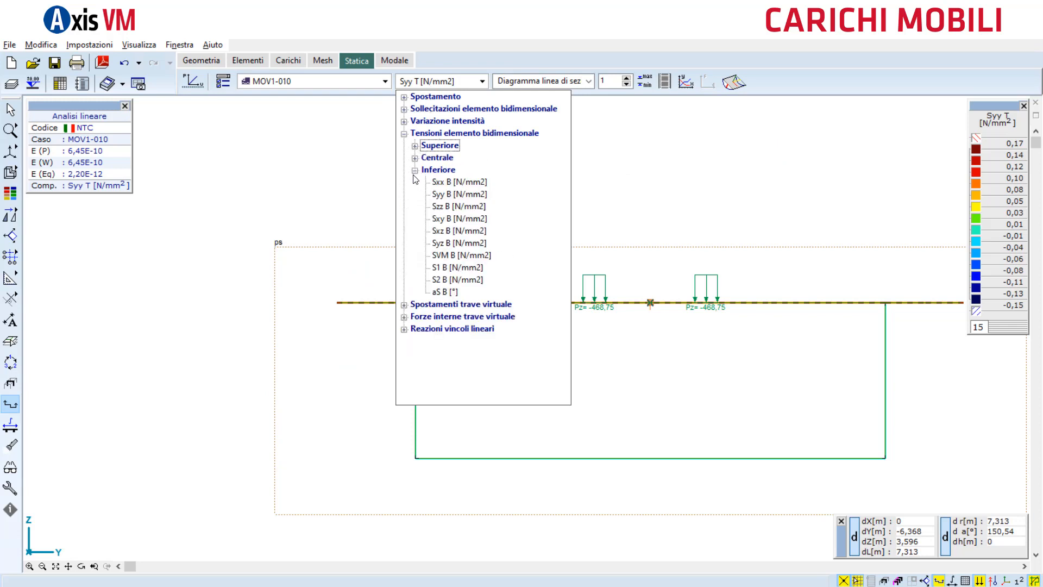
pyautogui.click(454, 195)
pyautogui.click(349, 86)
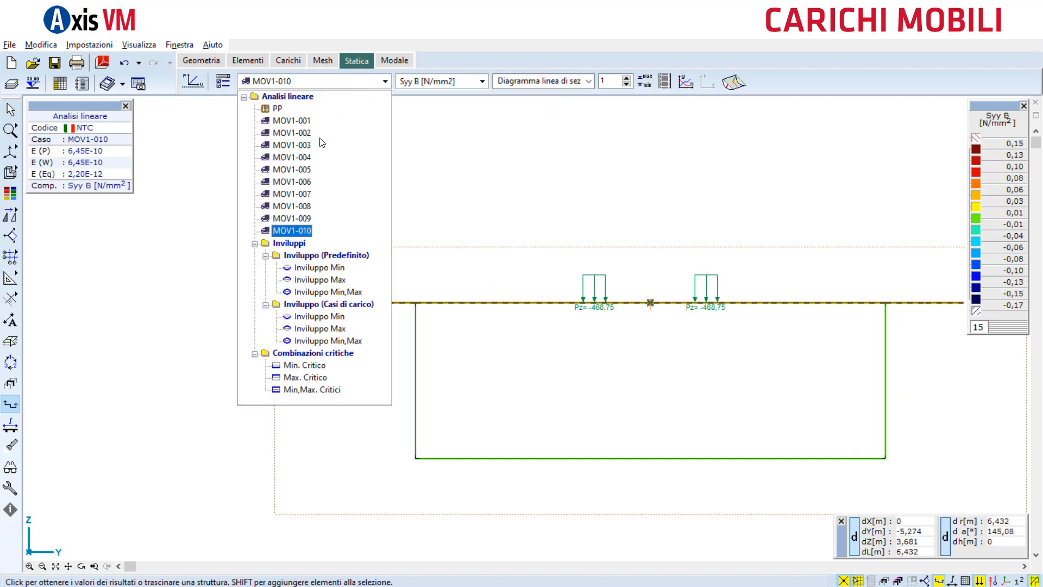
pyautogui.click(292, 169)
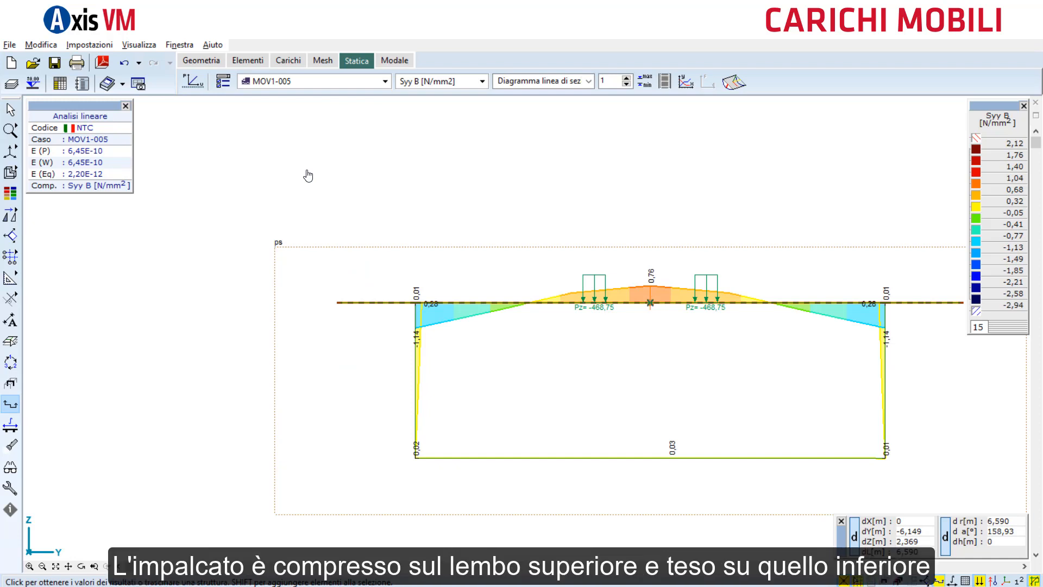
# Display the box girder as a rendered solid model in perspective view
pyautogui.moveTo(10, 172)
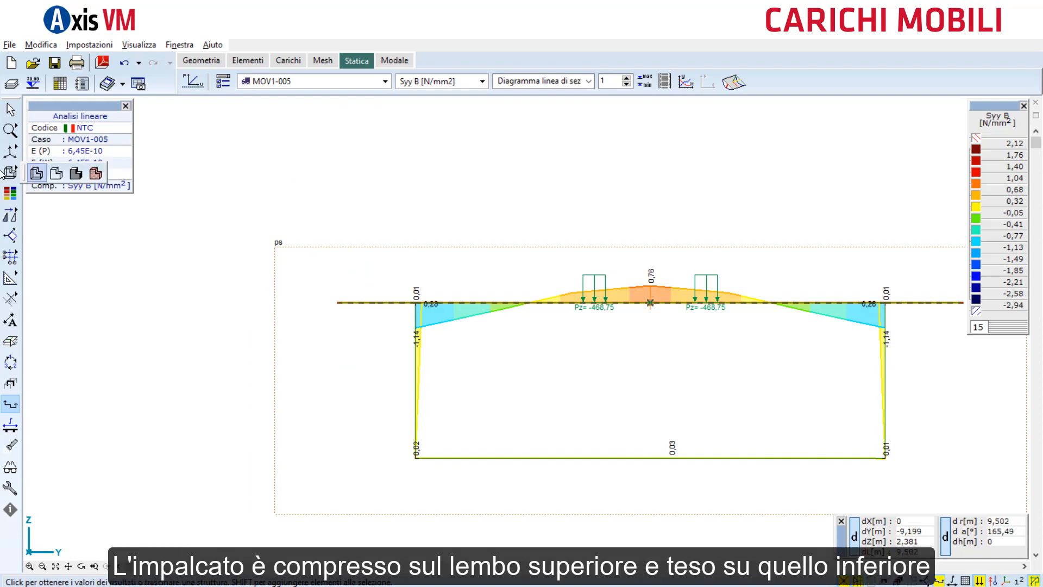
pyautogui.click(76, 175)
pyautogui.moveTo(10, 151)
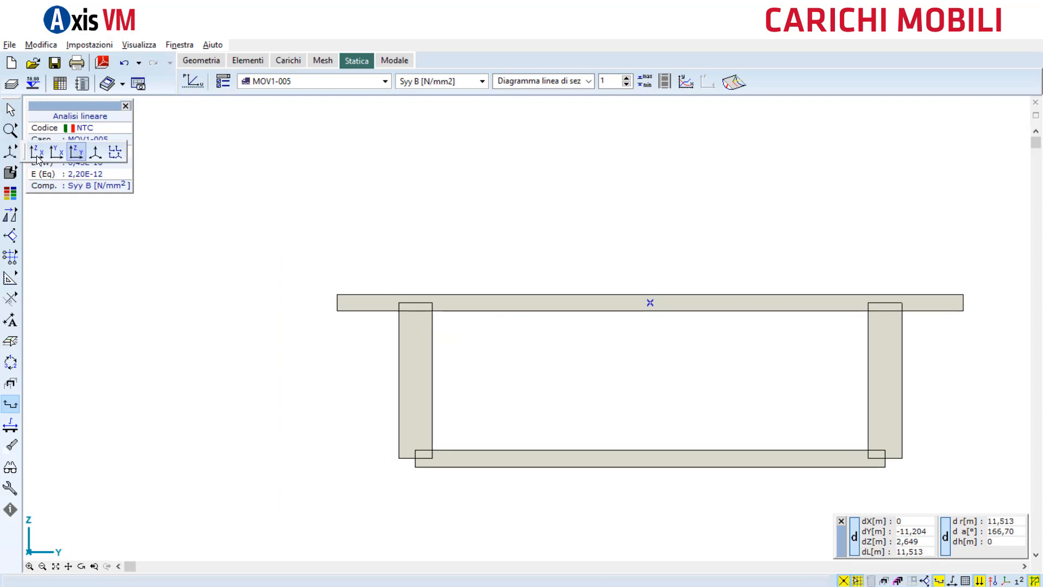
pyautogui.click(95, 153)
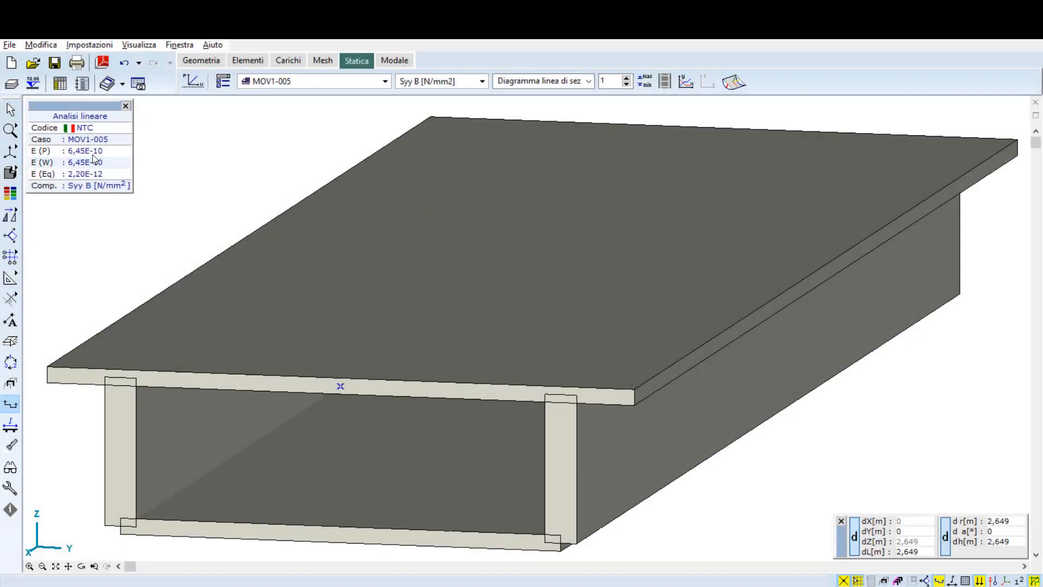